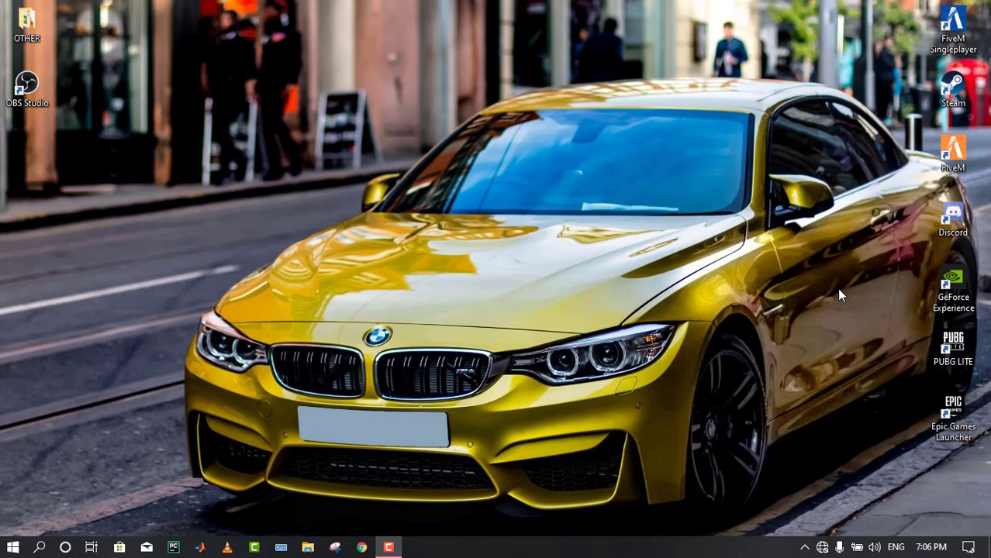
Refresh the desktop repeatedly from its right-click menu
right_click(259, 33)
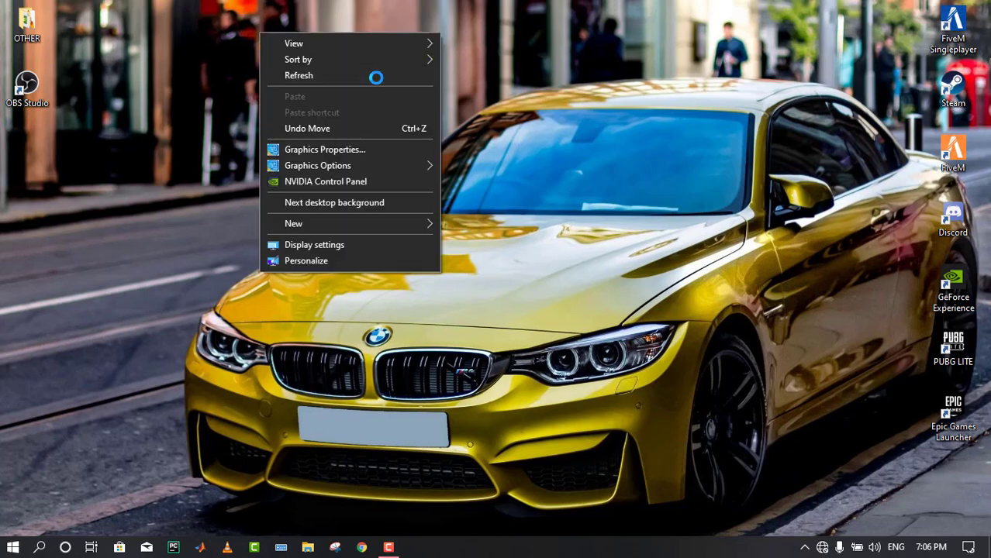
left_click(375, 75)
right_click(342, 68)
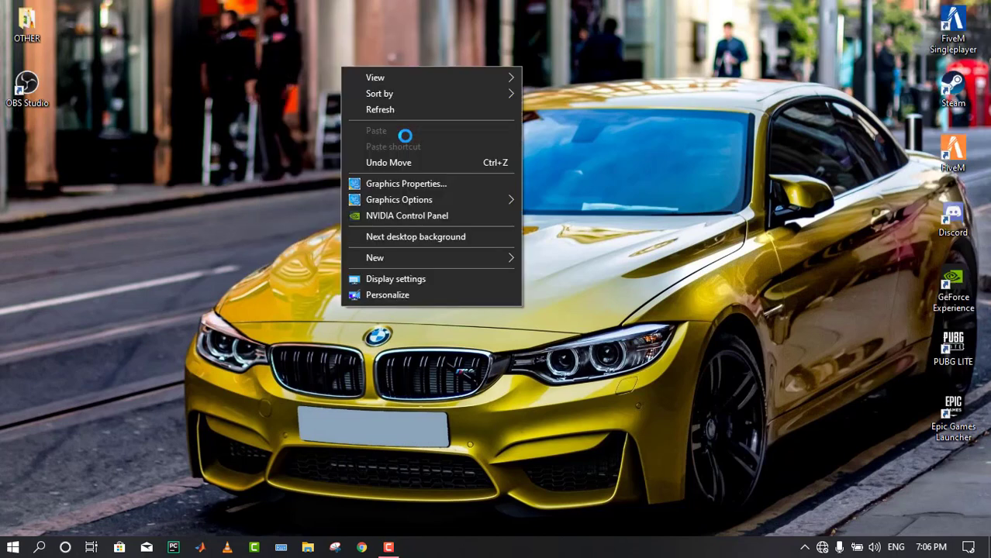
left_click(435, 114)
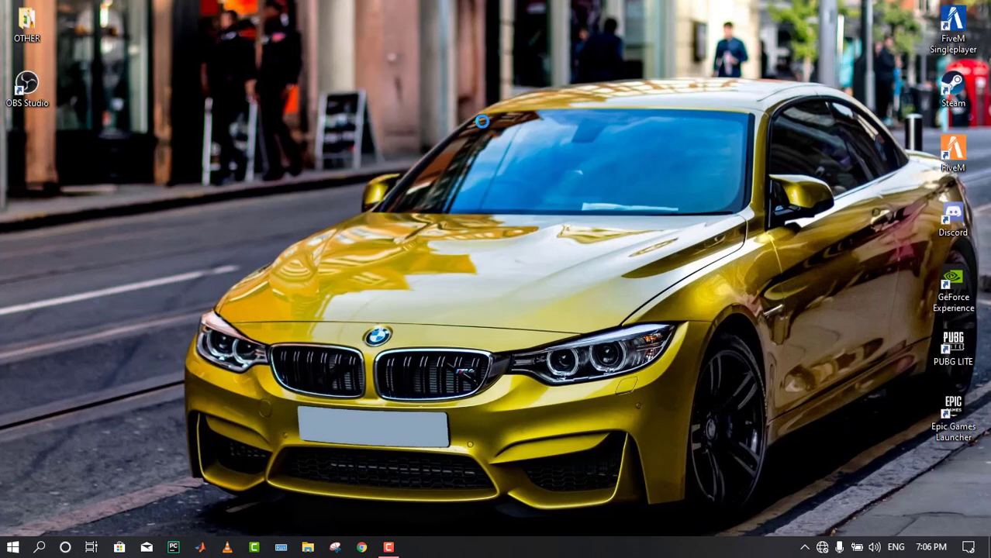
right_click(394, 86)
left_click(482, 125)
right_click(347, 12)
left_click(404, 57)
right_click(332, 71)
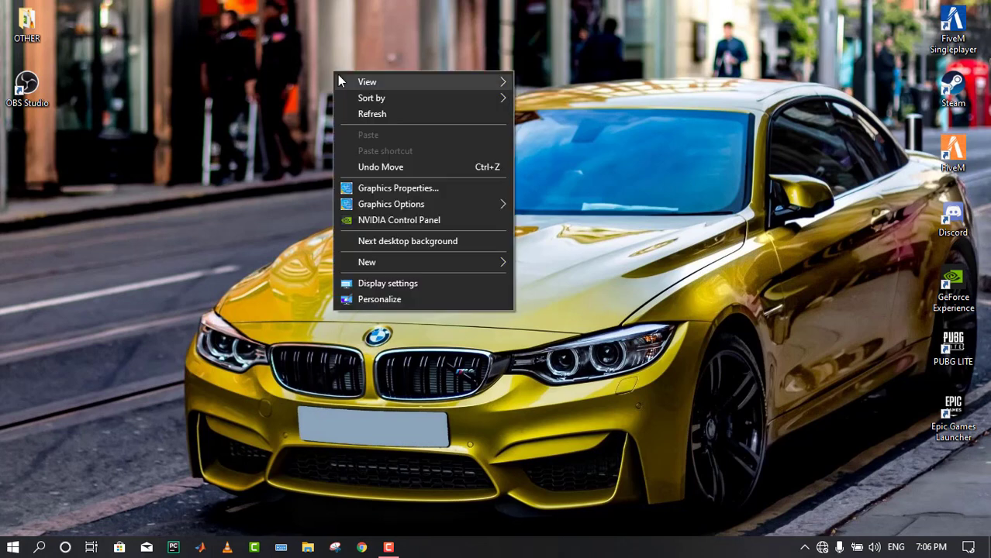
left_click(391, 113)
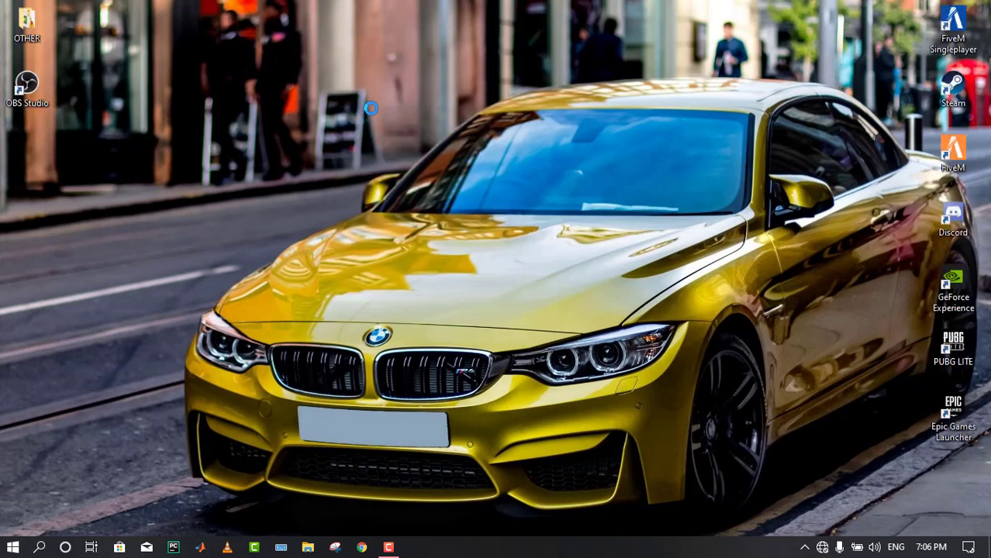
right_click(305, 66)
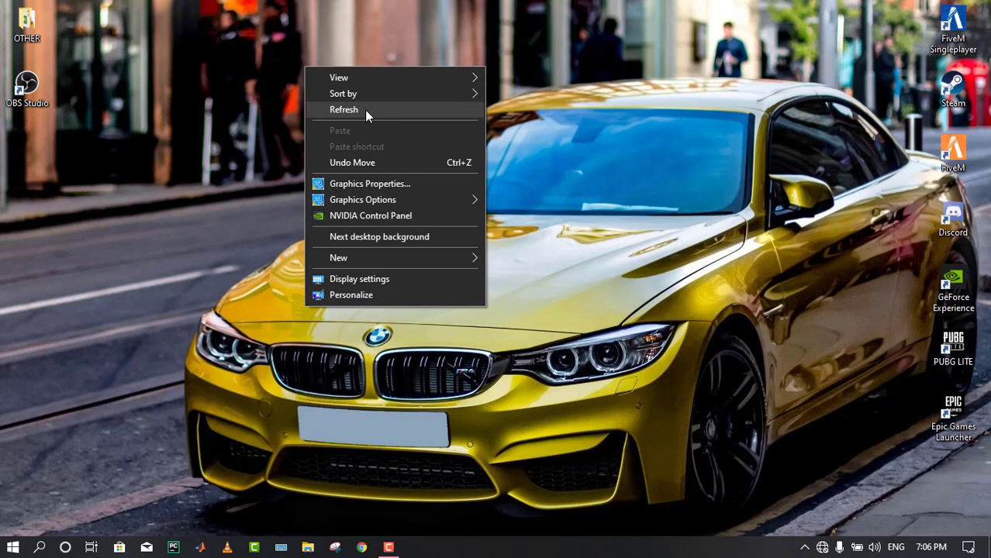
left_click(365, 109)
right_click(355, 99)
left_click(415, 141)
right_click(185, 71)
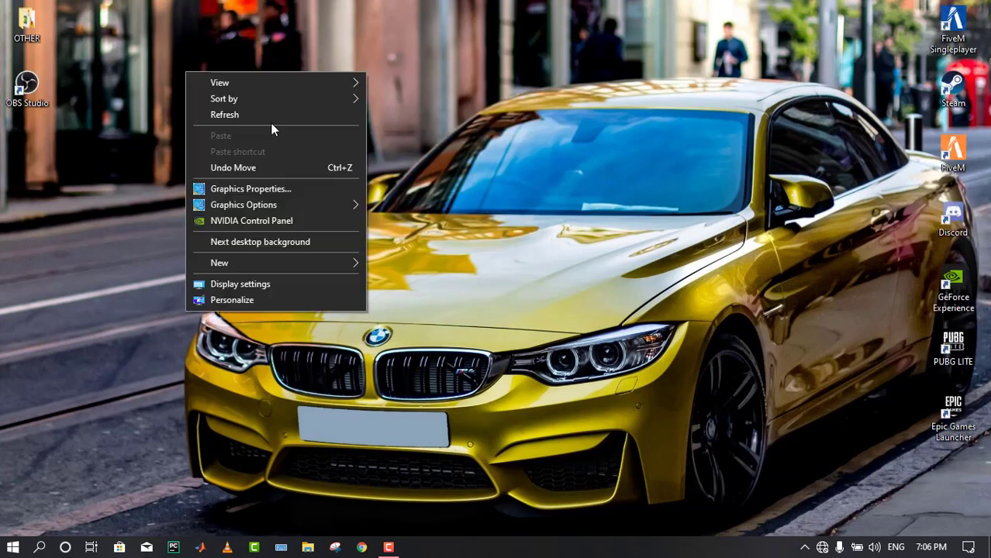
left_click(268, 118)
right_click(268, 120)
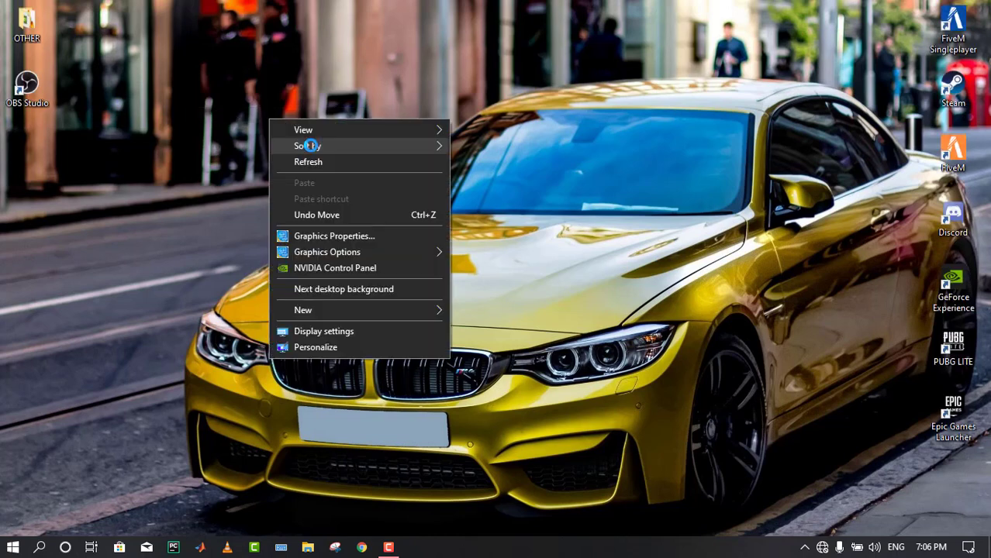
left_click(310, 160)
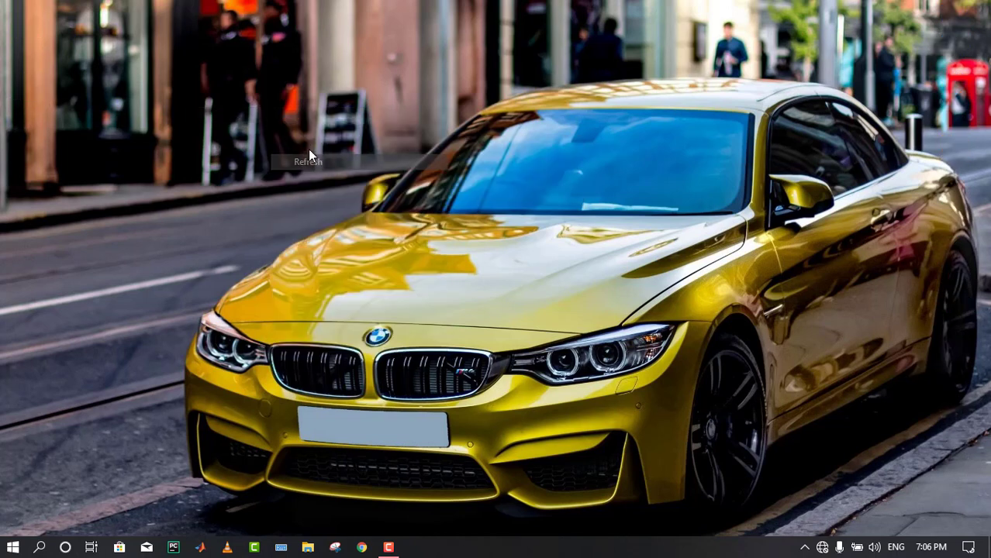
right_click(369, 174)
left_click(373, 178)
right_click(419, 130)
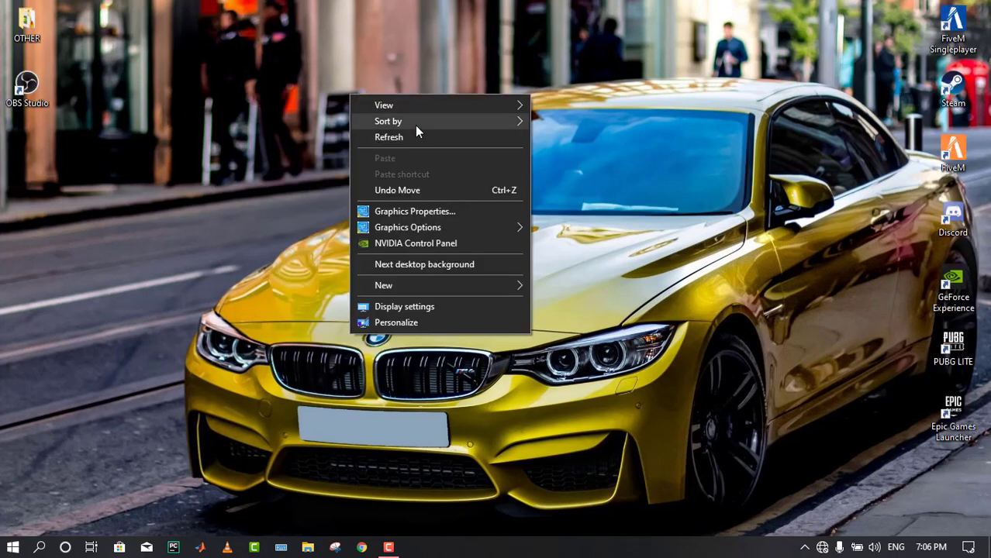
left_click(420, 135)
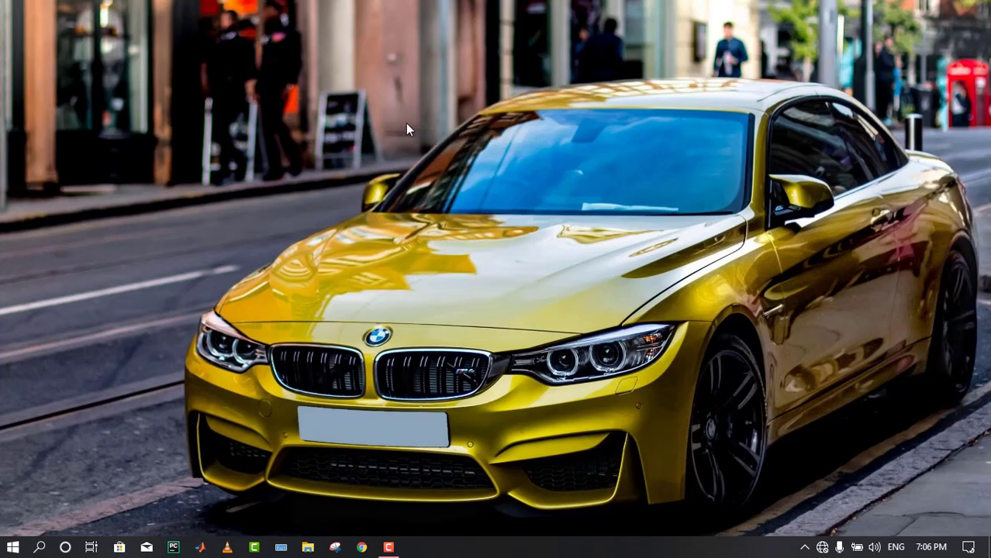
right_click(489, 152)
left_click(491, 159)
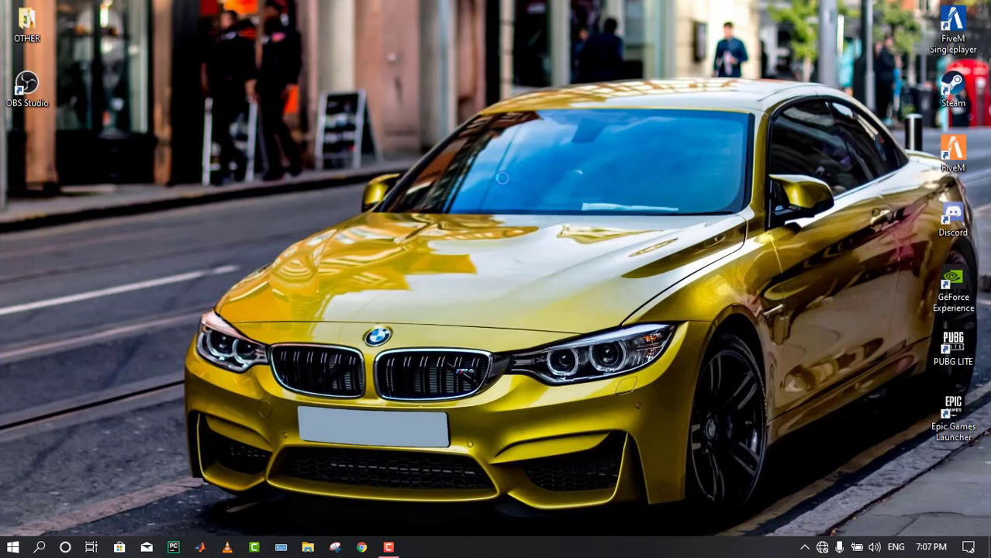
right_click(446, 140)
left_click(504, 184)
right_click(462, 170)
left_click(482, 180)
right_click(448, 153)
left_click(448, 160)
right_click(401, 121)
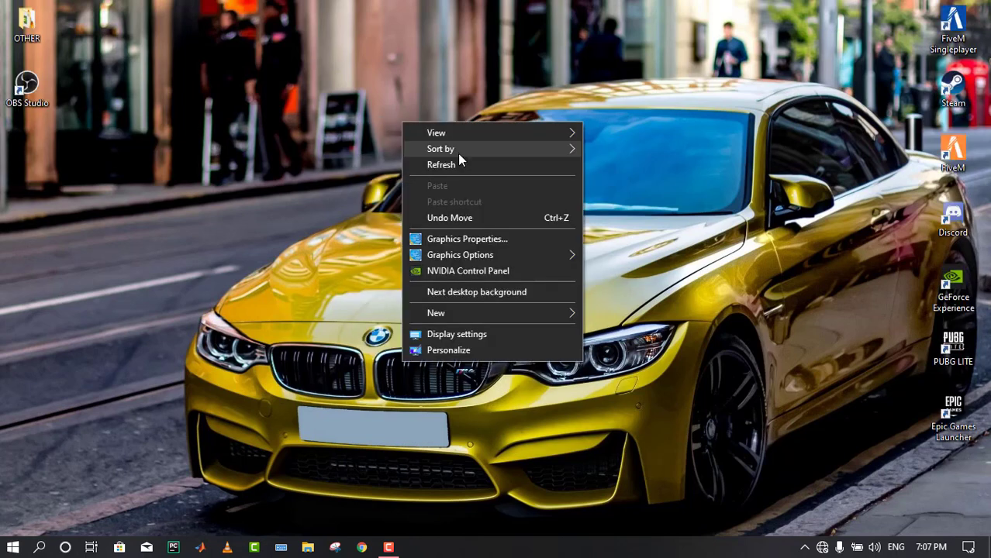
left_click(466, 162)
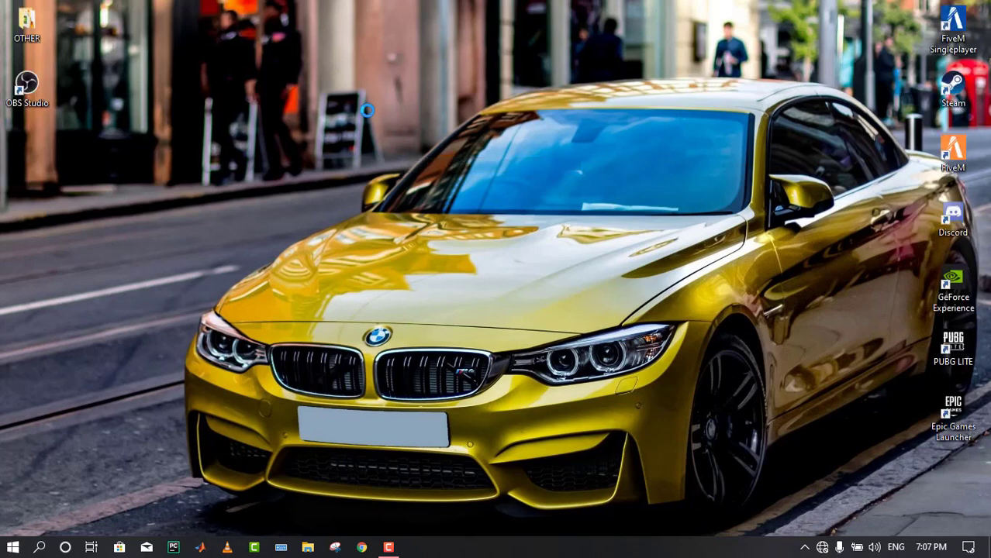
right_click(295, 77)
left_click(373, 119)
right_click(276, 89)
left_click(307, 130)
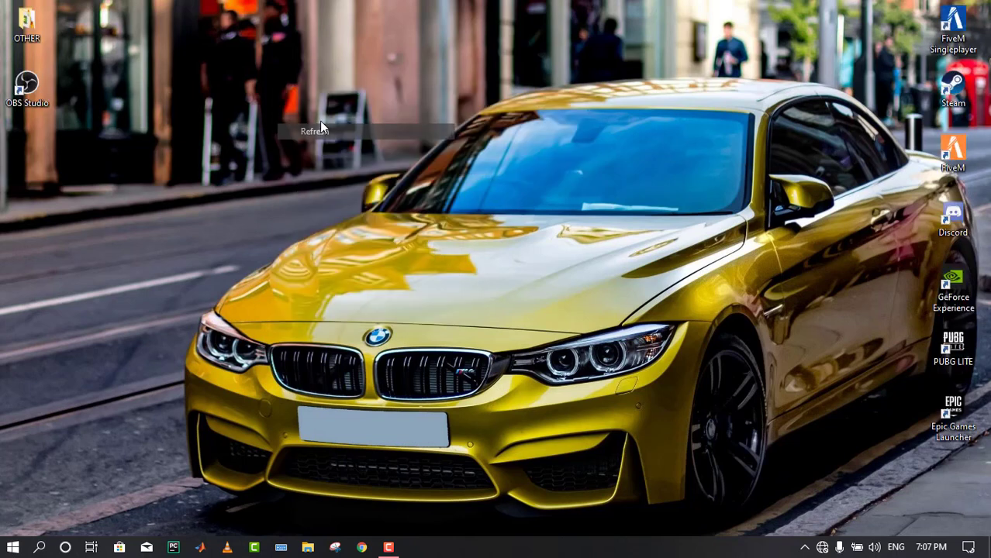
Launch OBS Studio on the high-performance NVIDIA processor and dismiss the Twitch authentication failure
double_click(37, 91)
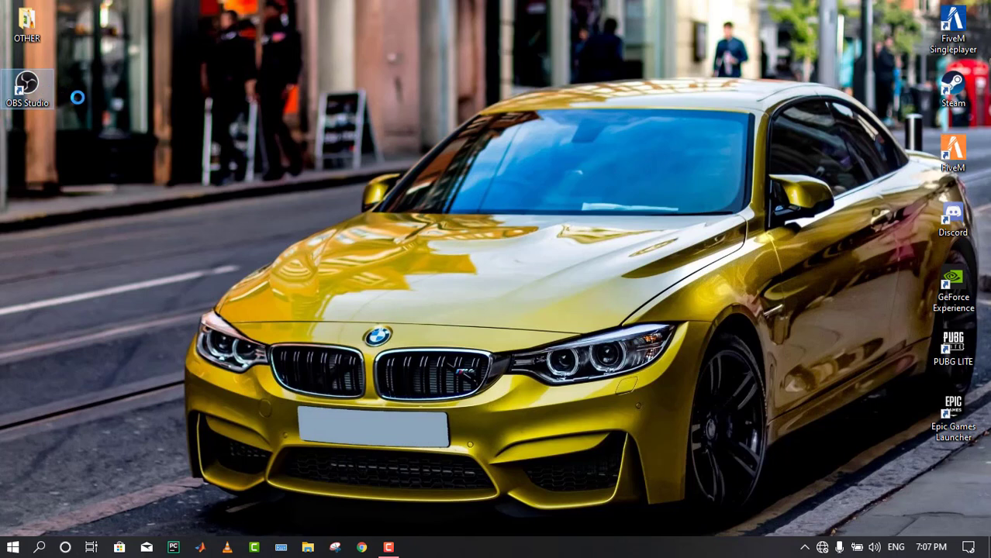
right_click(37, 91)
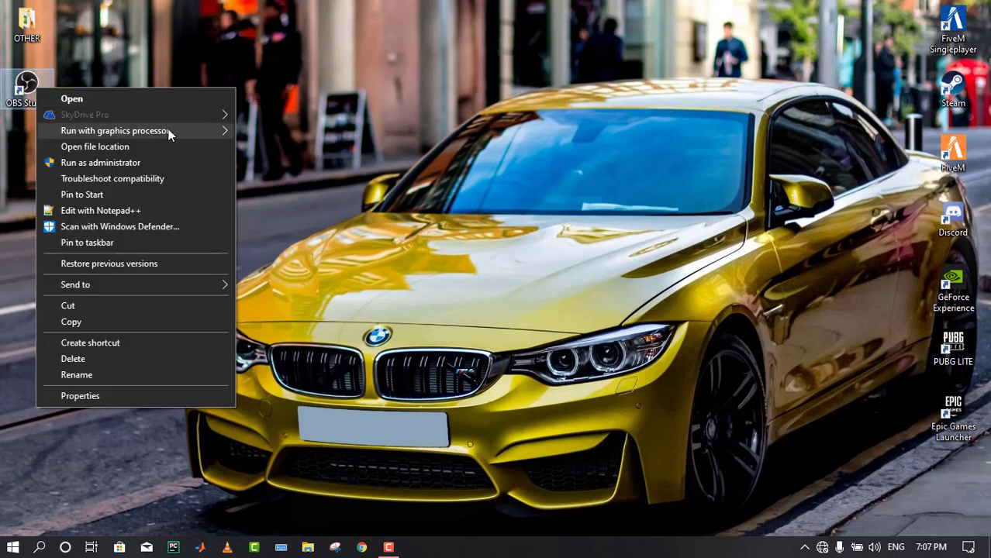
mouse_move(199, 136)
left_click(261, 136)
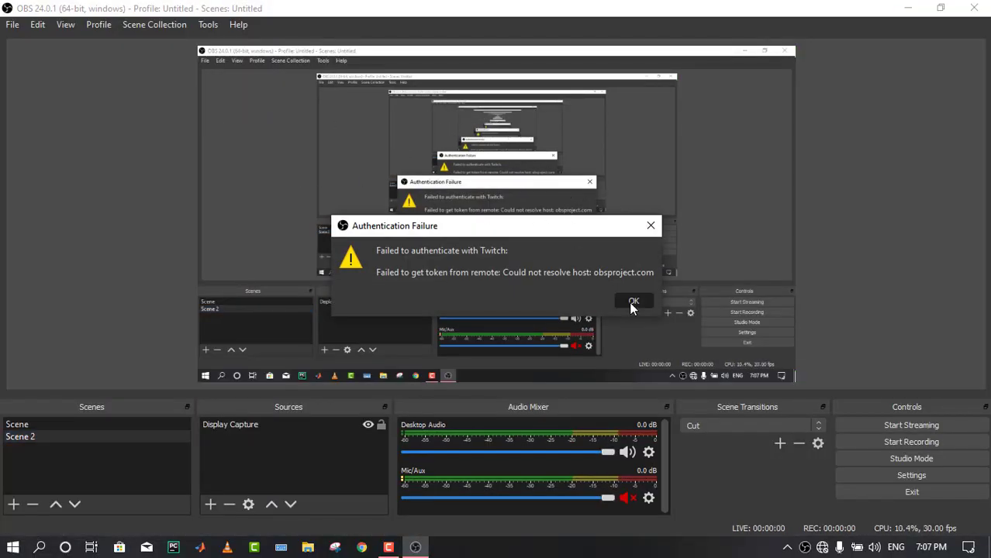
left_click(633, 301)
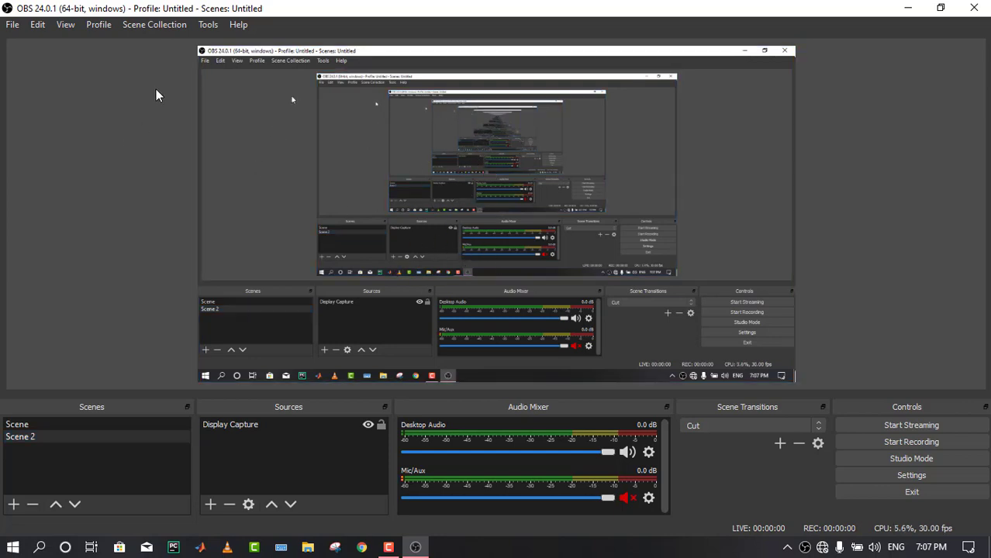
Start the Auto-Configuration Wizard optimized for streaming, with recording secondary
left_click(208, 27)
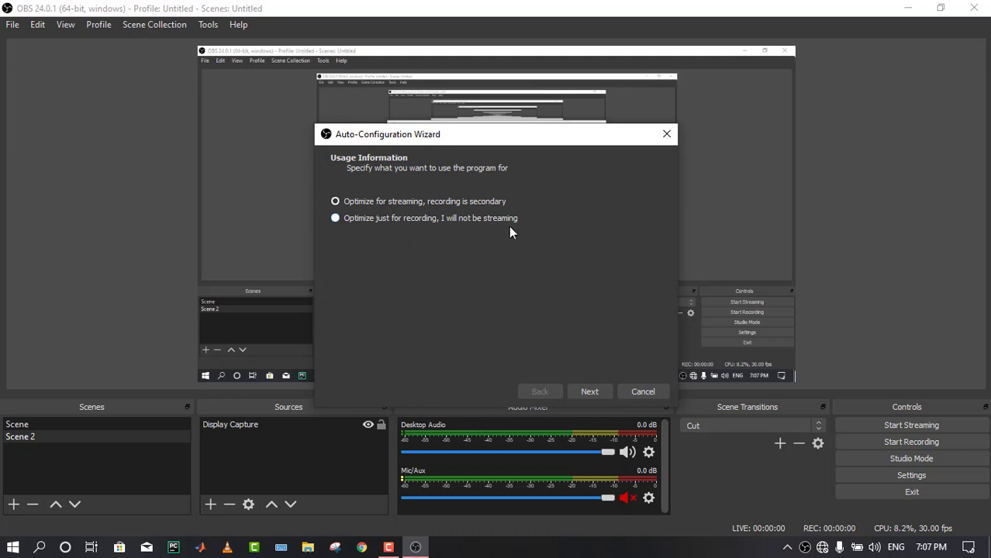
left_click(482, 205)
left_click(592, 394)
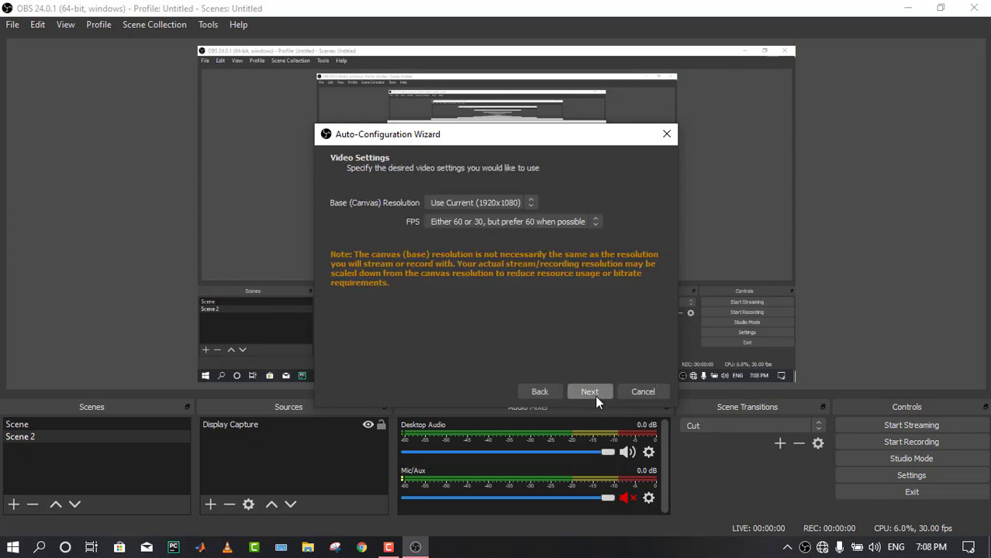
Keep the current 1920x1080 canvas and 60-or-30 fps preferring 60, then continue
left_click(503, 200)
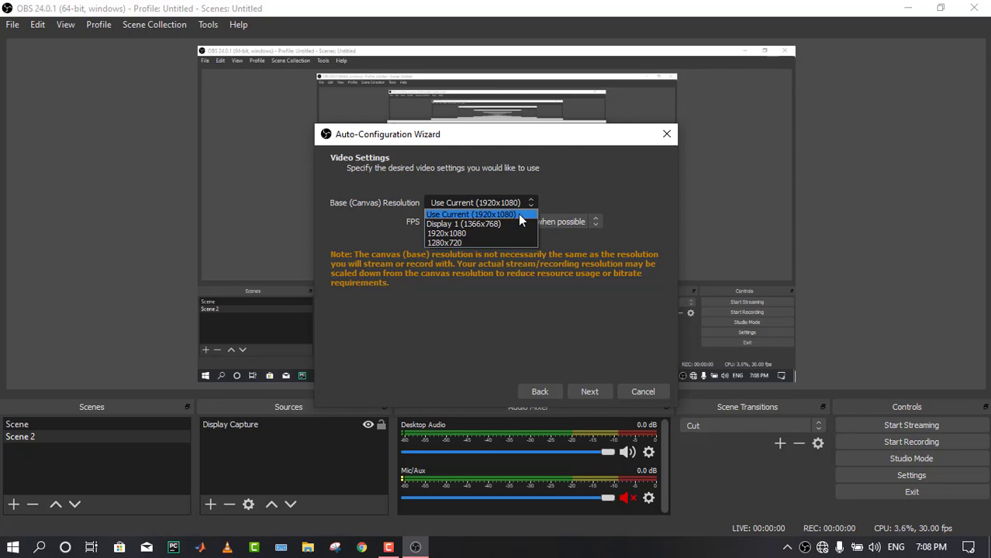
left_click(518, 214)
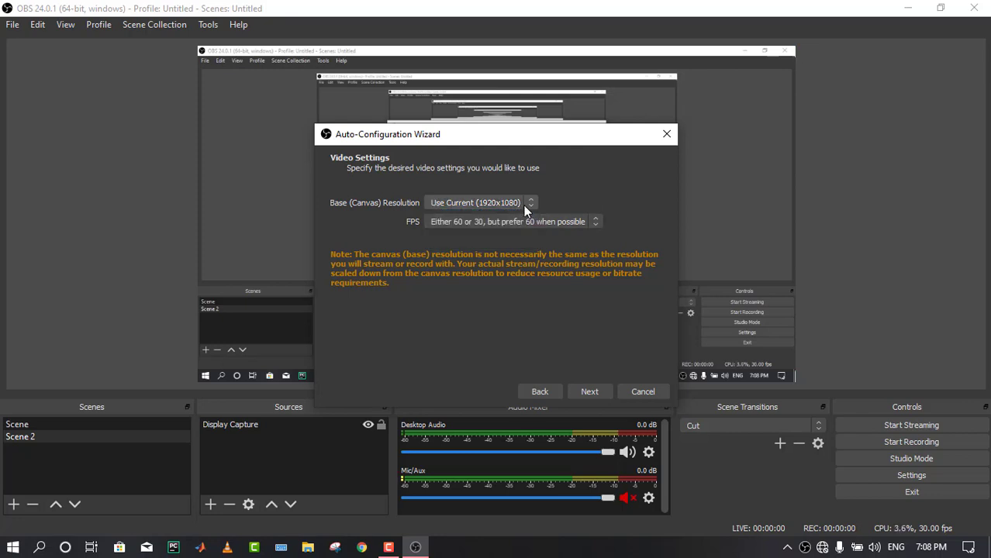
left_click(524, 205)
left_click(524, 206)
left_click(481, 221)
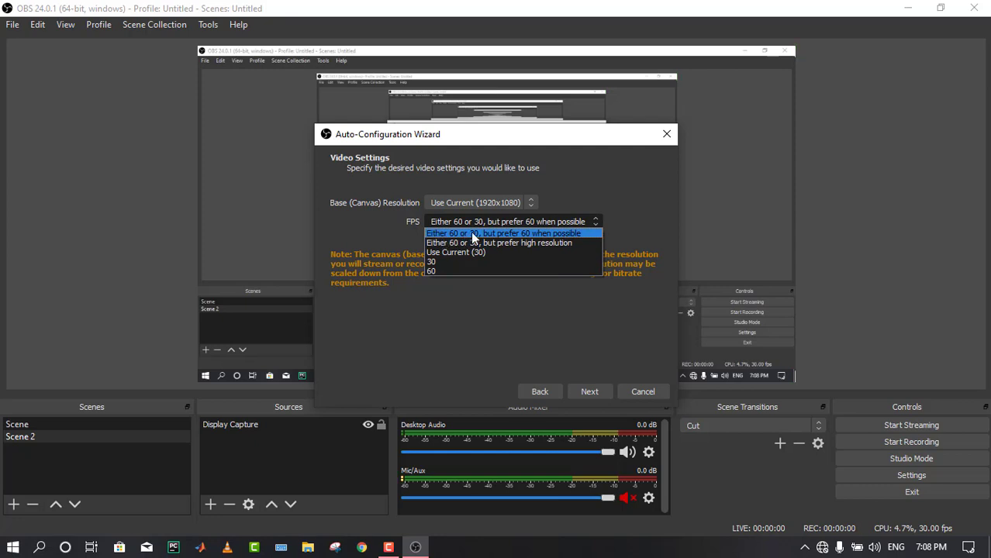
left_click(529, 235)
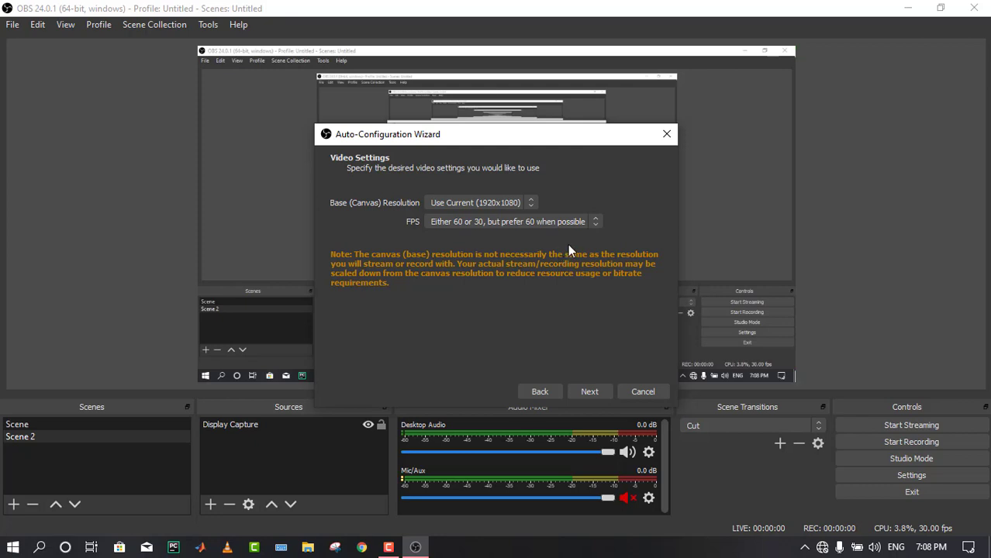
left_click(587, 393)
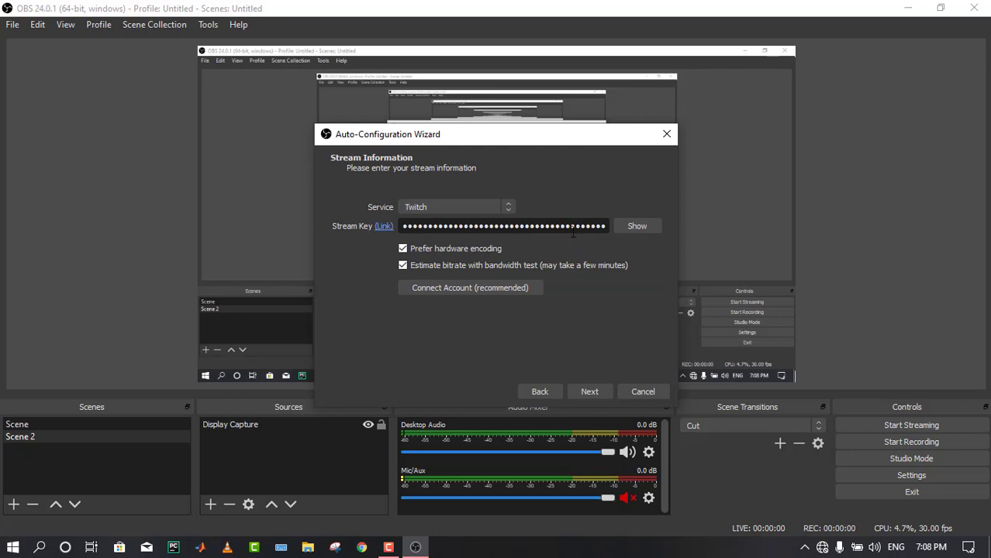
Change the streaming service to YouTube / YouTube Gaming and switch to Chrome
double_click(524, 227)
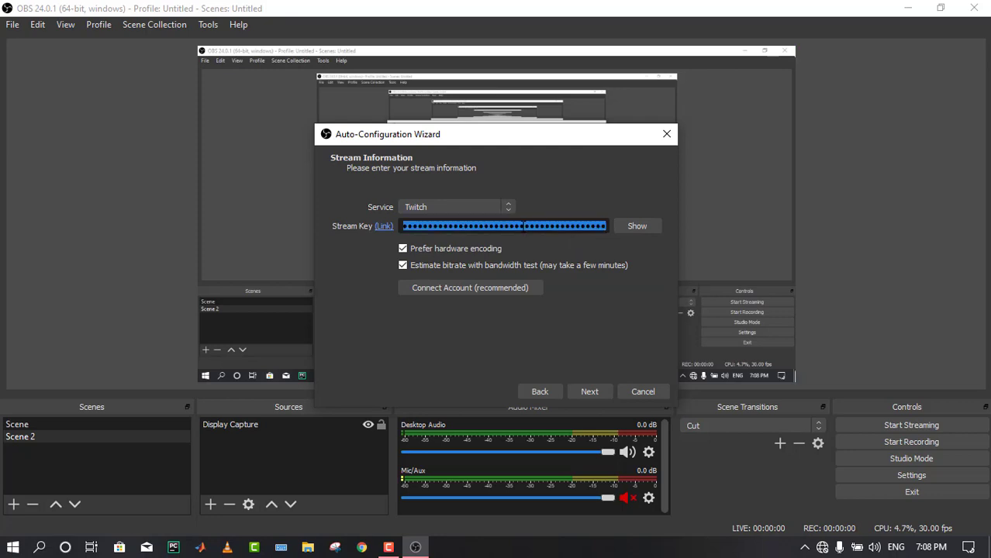
left_click(474, 211)
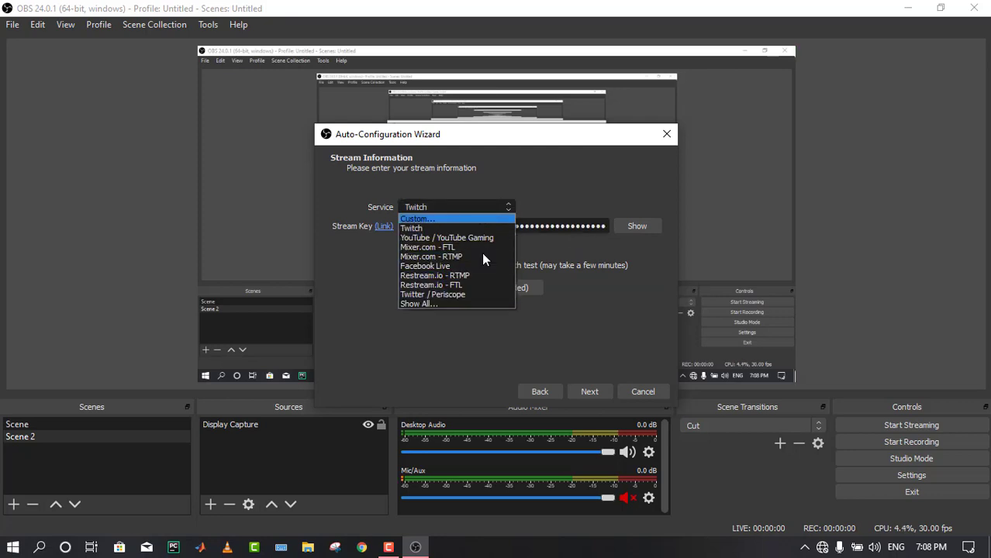
left_click(488, 239)
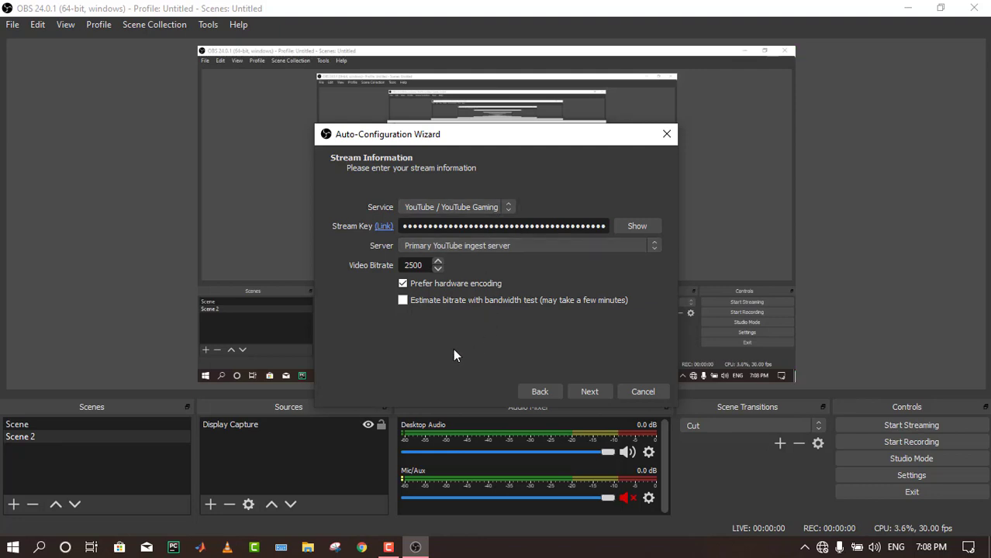
left_click(363, 548)
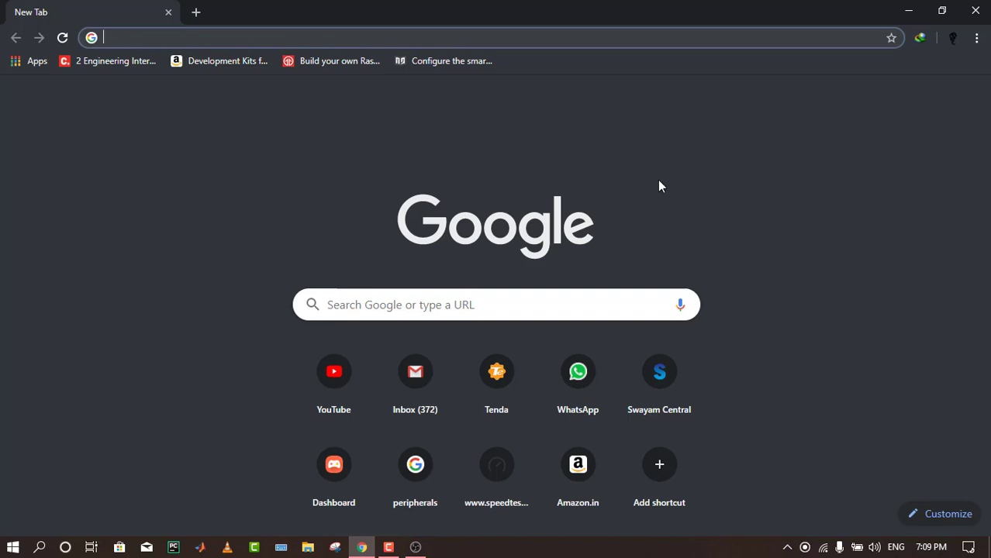
Go to YouTube and open Settings from the avatar's account menu
left_click(352, 392)
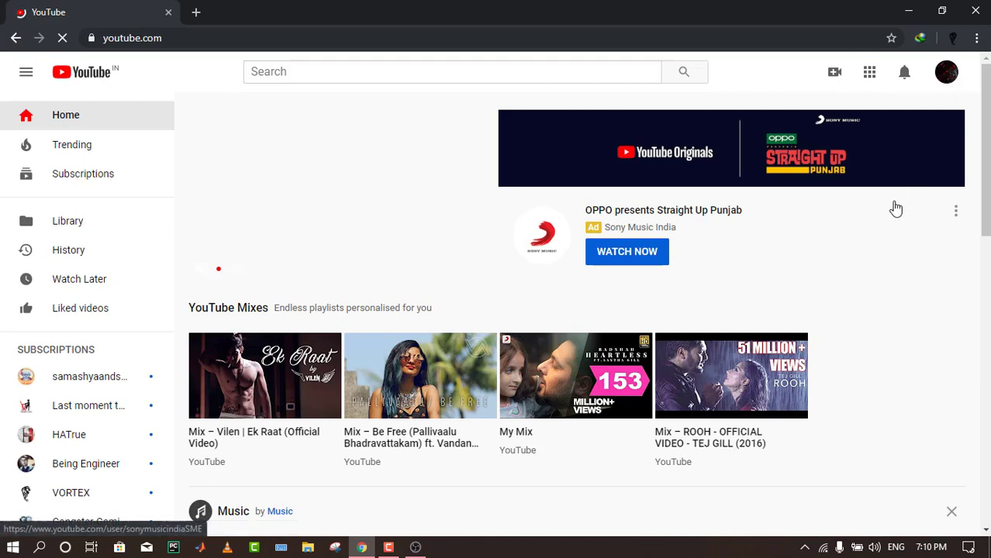
left_click(947, 84)
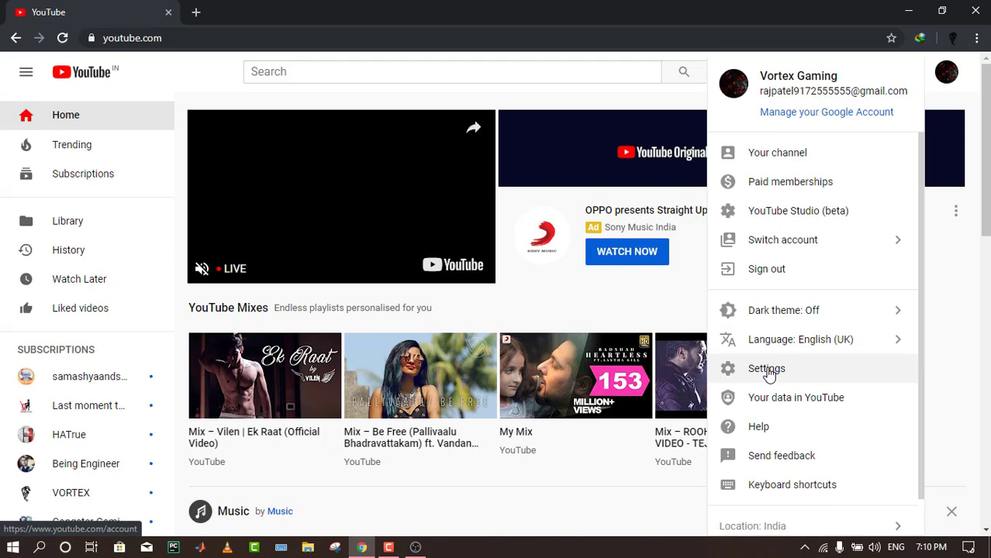
left_click(768, 371)
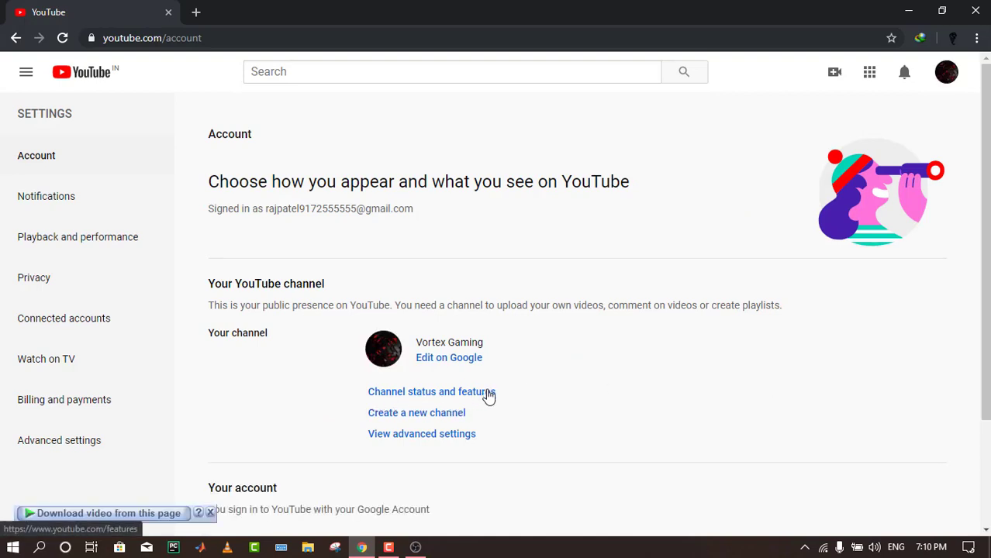
Review the Channel status and features cards for live streaming, then go back
left_click(486, 394)
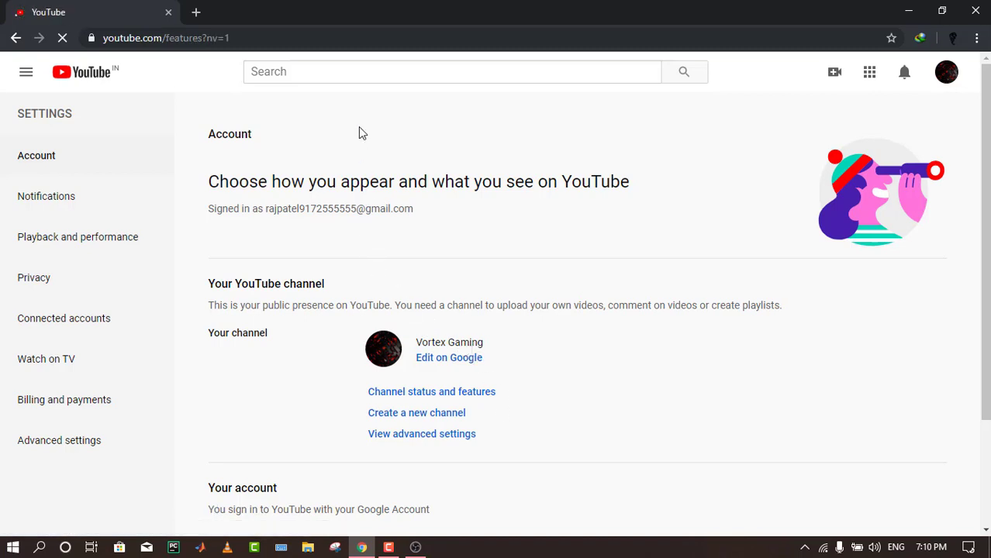
scroll(364, 217, "down", 3)
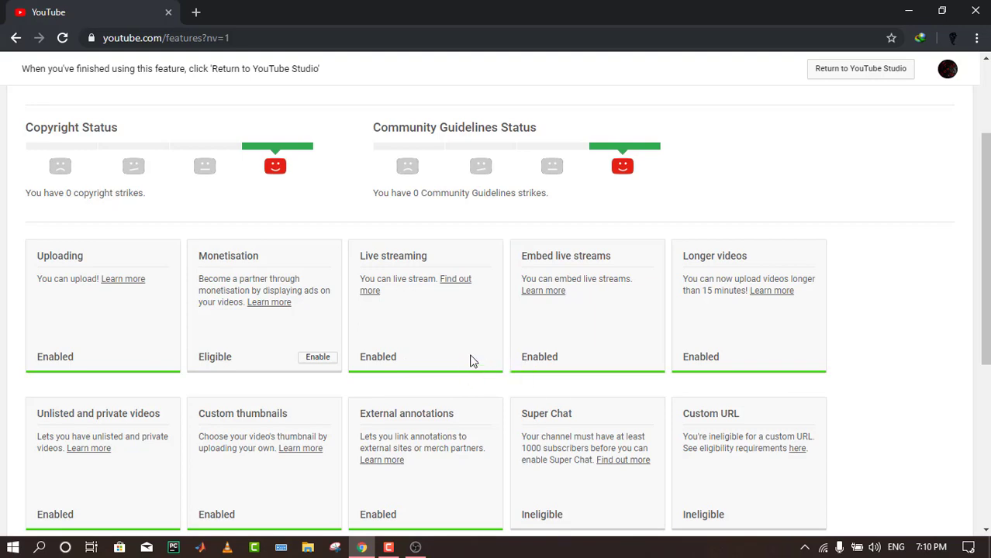
scroll(468, 429, "up", 2)
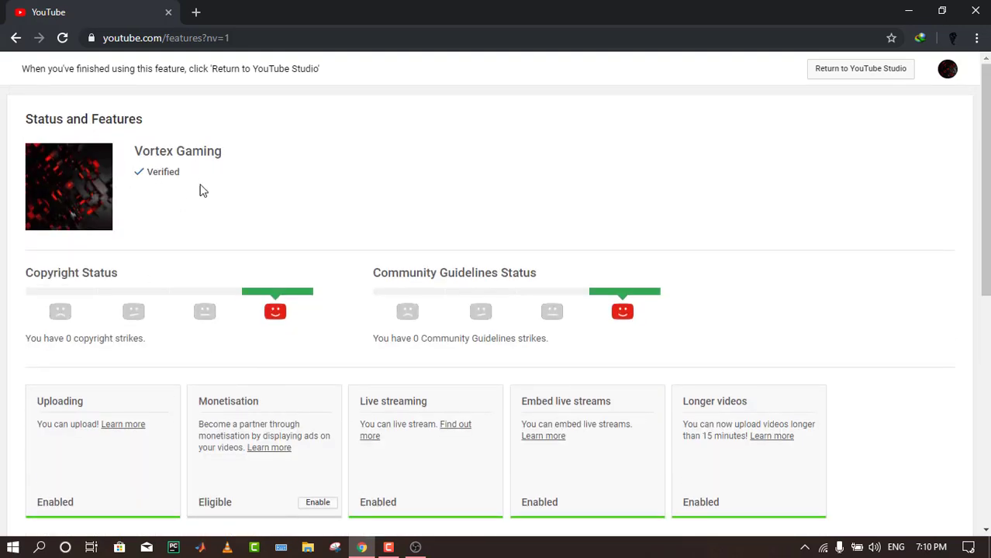
scroll(543, 329, "down", 3)
scroll(581, 356, "up", 3)
scroll(327, 218, "down", 5)
scroll(327, 218, "up", 5)
left_click(15, 37)
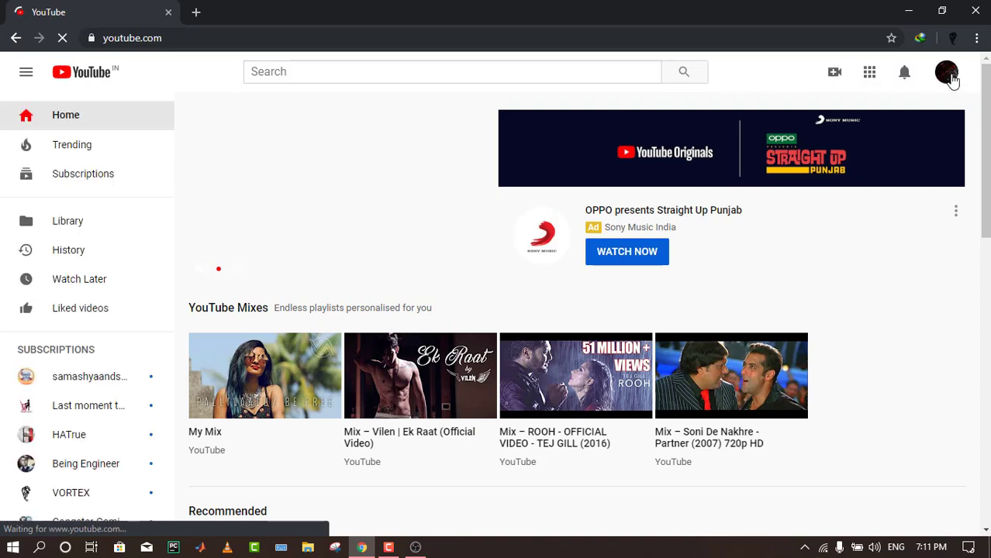
Go to YouTube Studio (beta) from the account menu and reach the live streaming dashboard
left_click(948, 78)
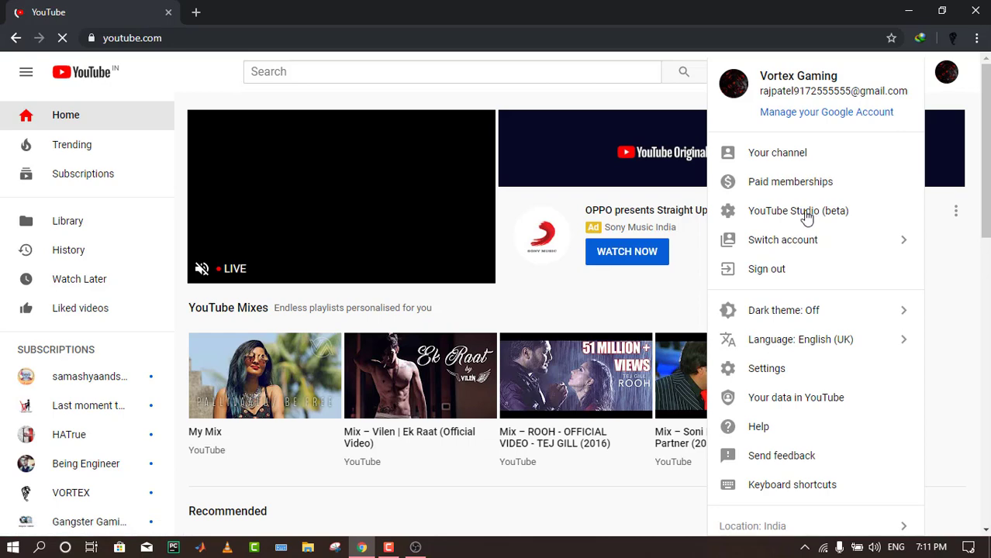
left_click(798, 218)
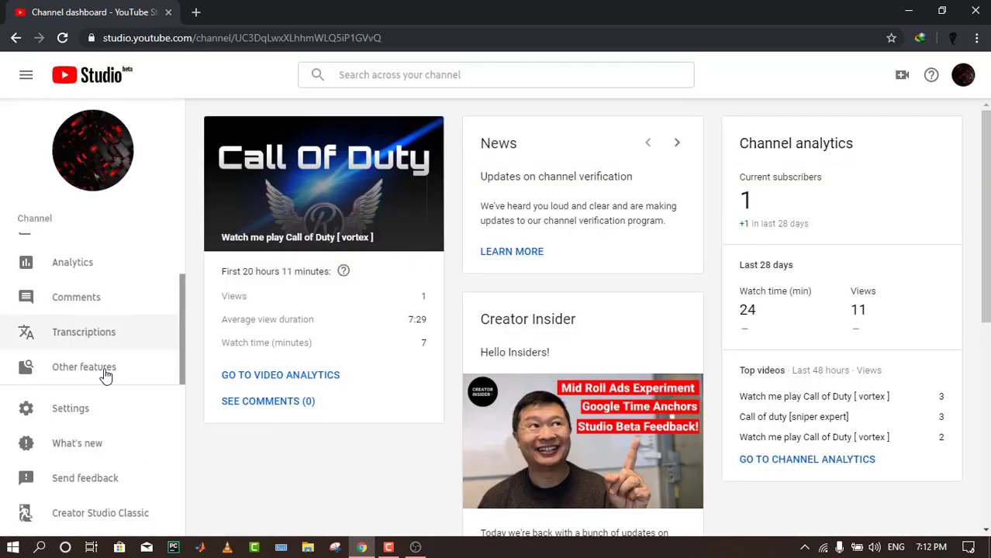
mouse_move(147, 370)
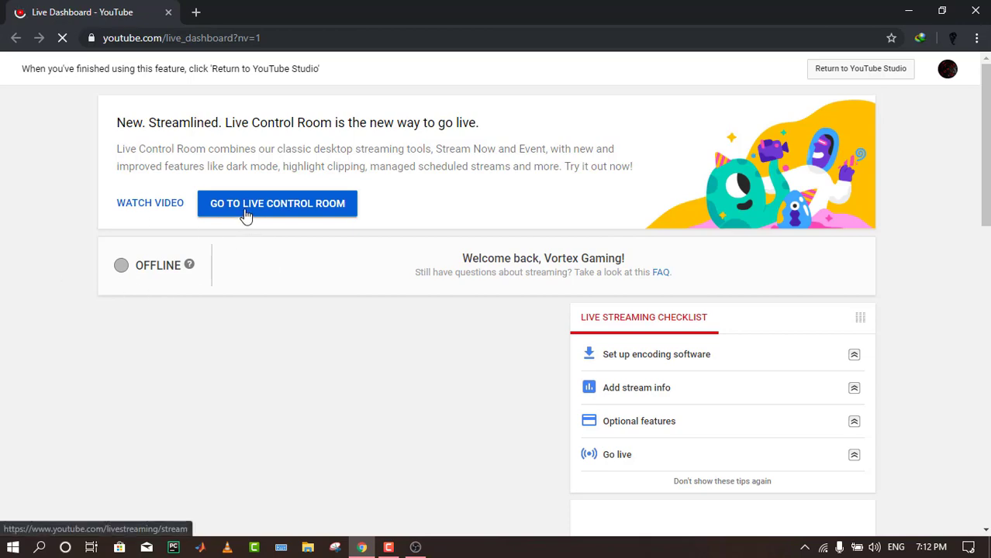
scroll(245, 217, "down", 5)
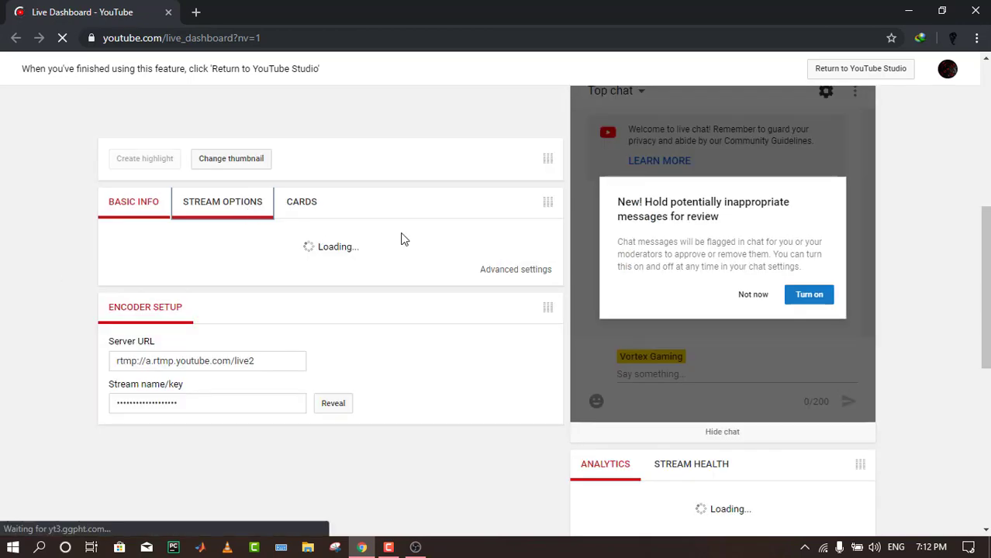
scroll(435, 268, "up", 5)
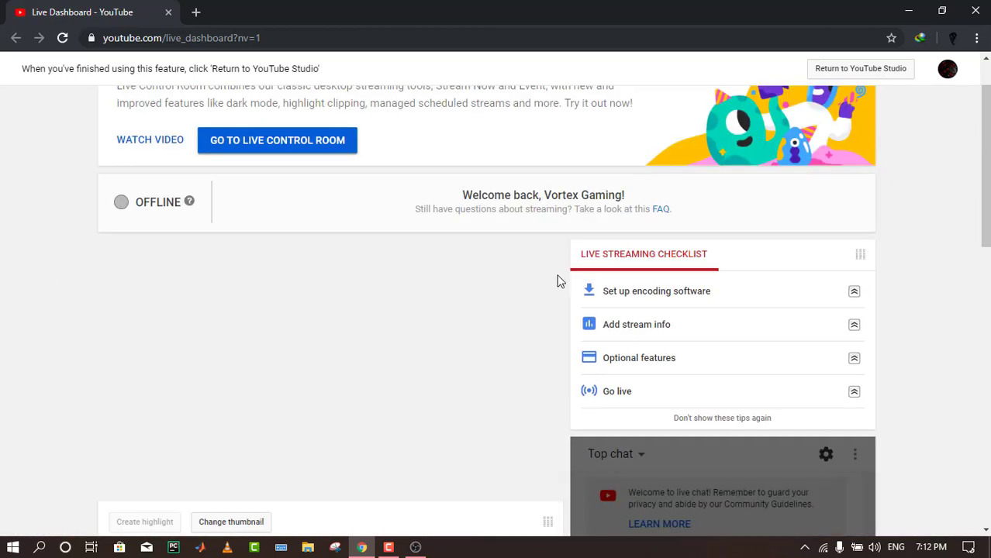
Go to the Live Control Room from the live dashboard banner
left_click(259, 140)
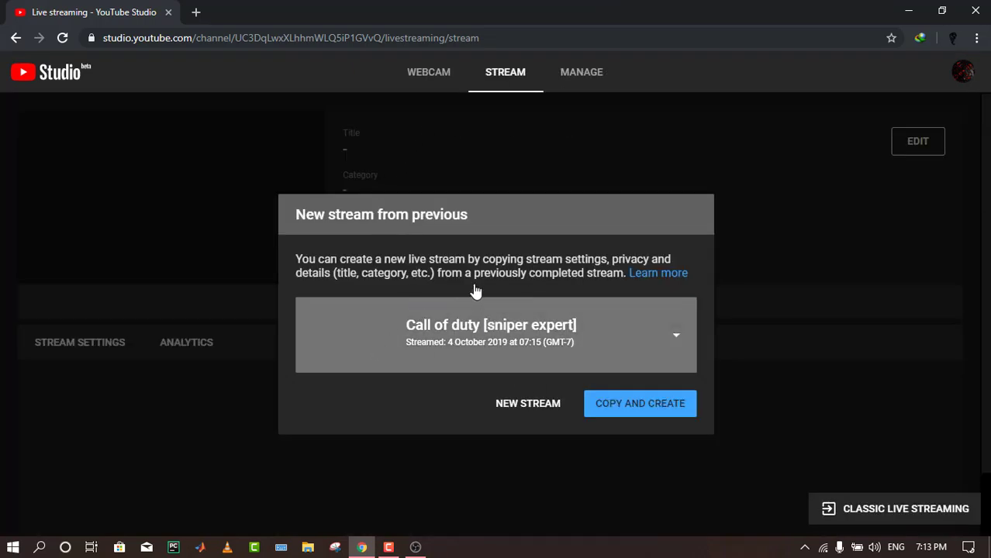
Start a new stream titled 'call of duty' with the game set to PlayerUnknown's Battlegrounds
left_click(518, 401)
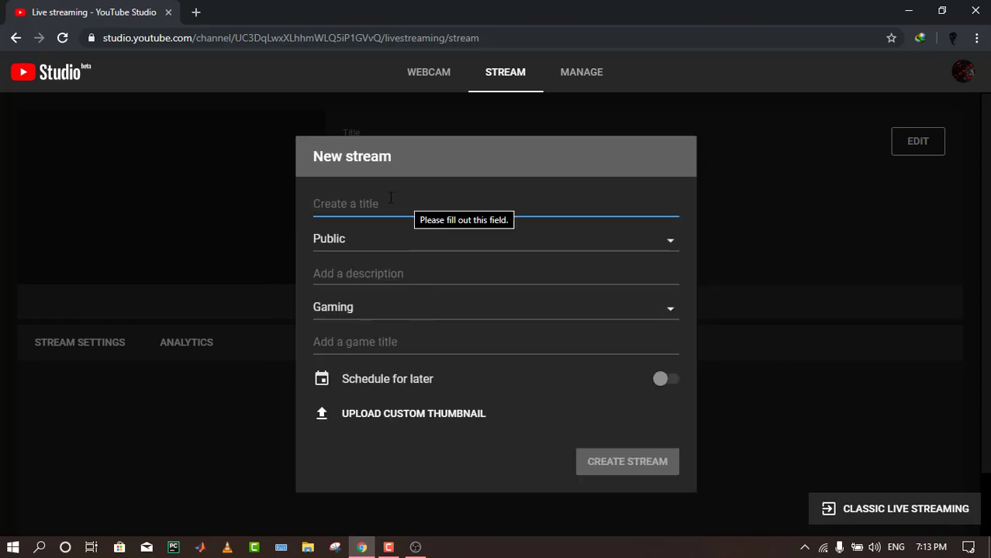
type("call of")
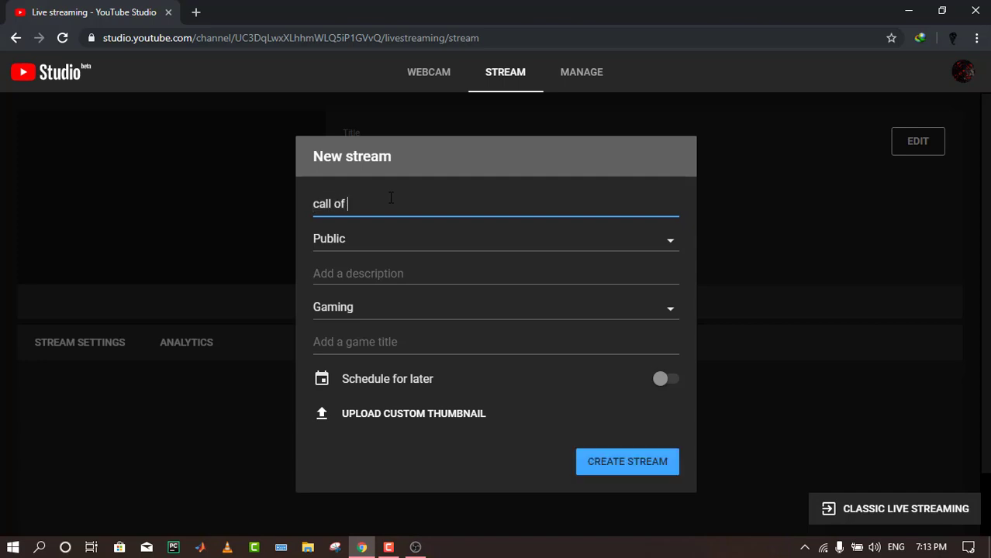
type(" duty")
key("Tab")
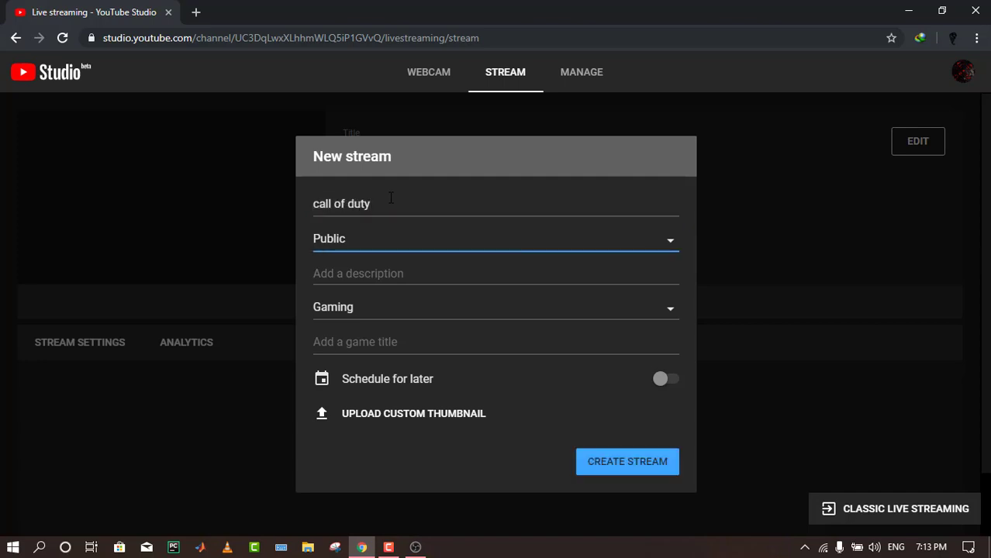
key("Tab")
key("Tab")
key("Tab")
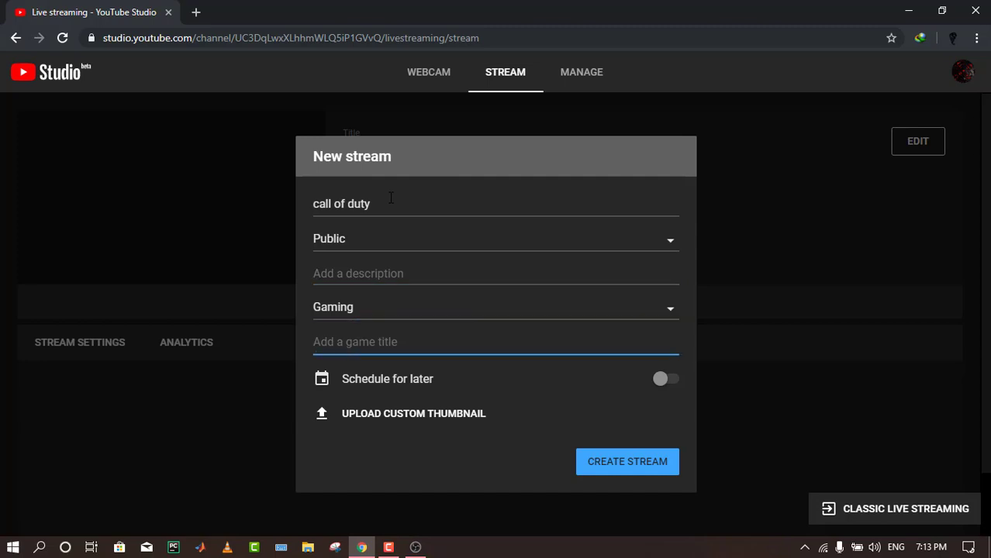
type("pubg")
left_click(400, 384)
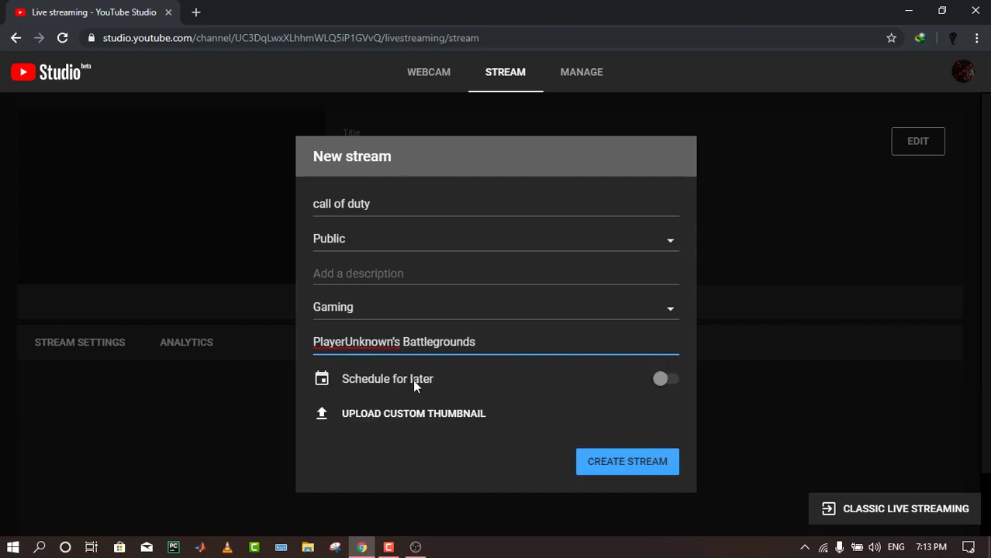
Replace the stream's game with Call of Duty (2003)
left_click(474, 416)
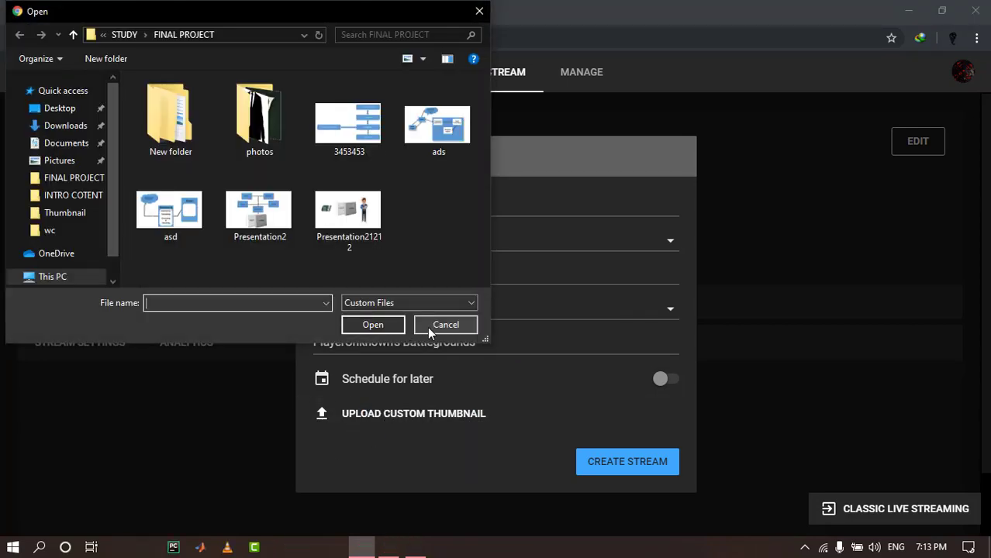
left_click(429, 326)
left_click(493, 341)
left_click(487, 341)
double_click(482, 342)
left_click(481, 342)
triple_click(481, 342)
type("call")
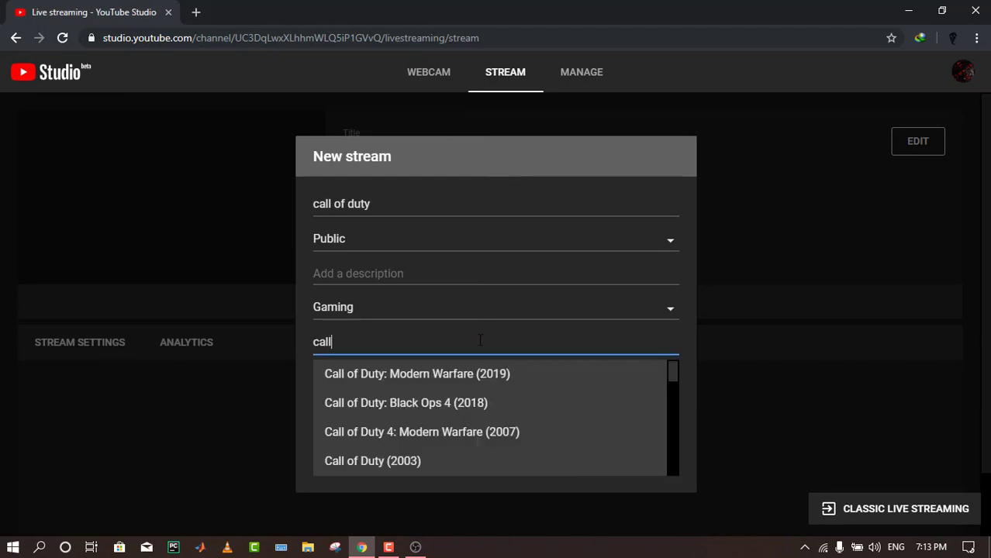
left_click(415, 462)
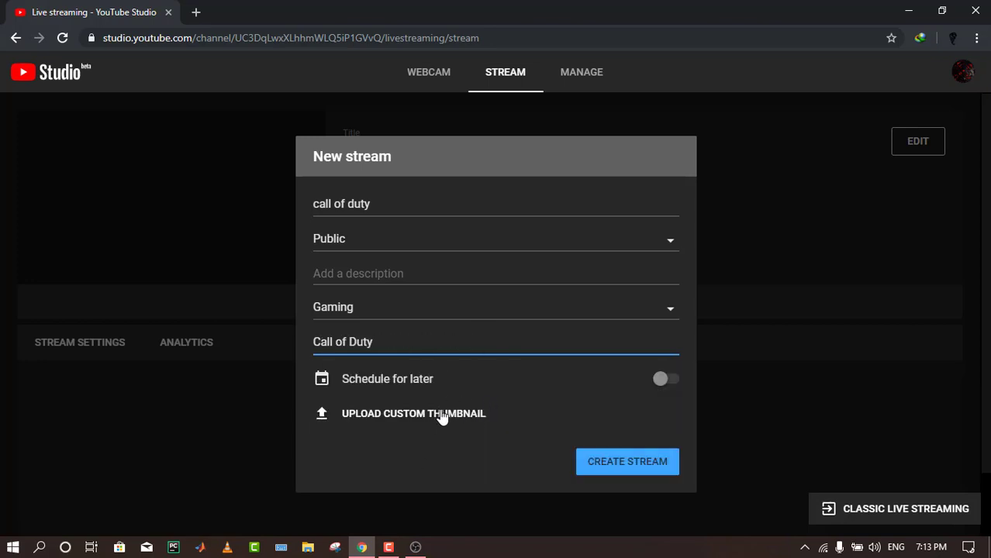
Upload the Call of Duty image from E:\youtube\Thumbnail as the custom thumbnail
left_click(442, 415)
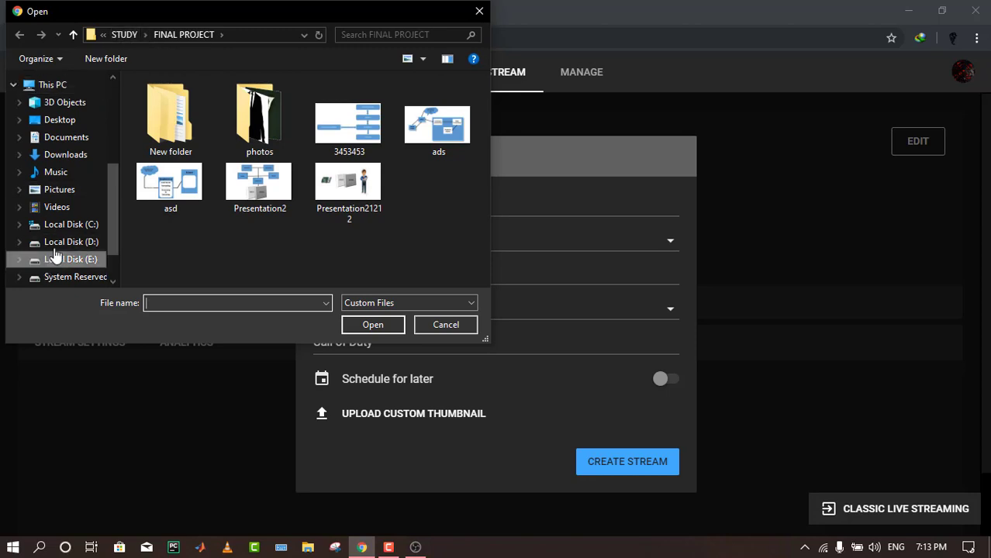
left_click(62, 259)
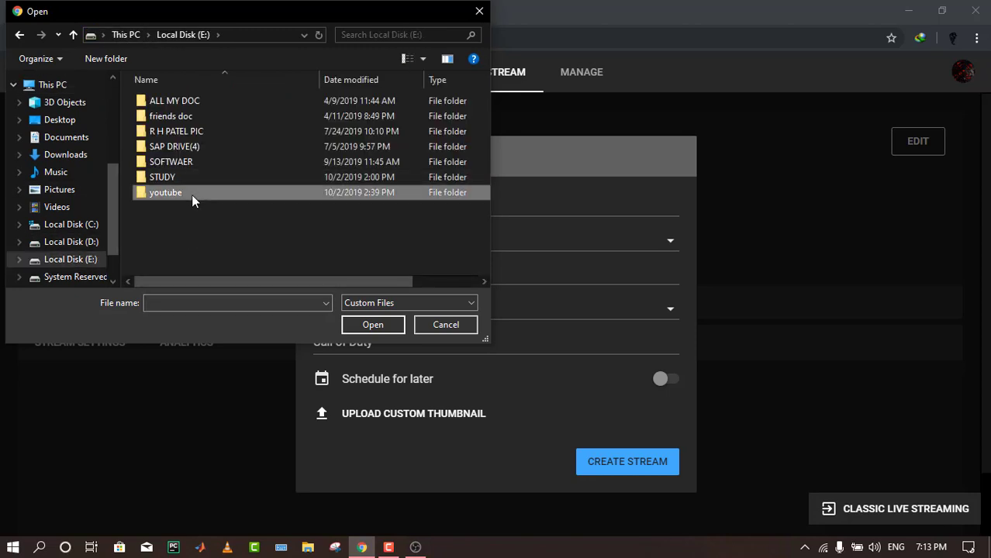
double_click(192, 194)
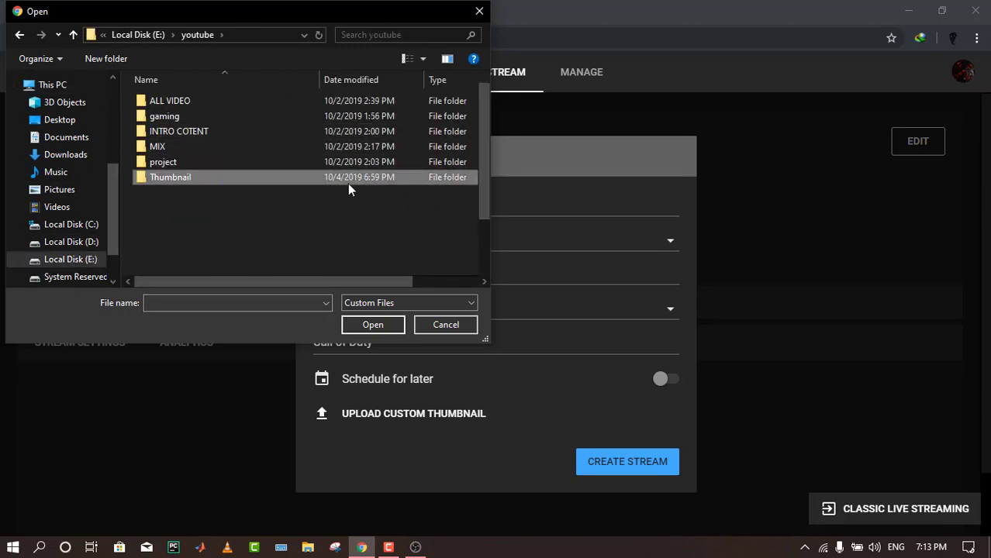
double_click(347, 183)
double_click(259, 111)
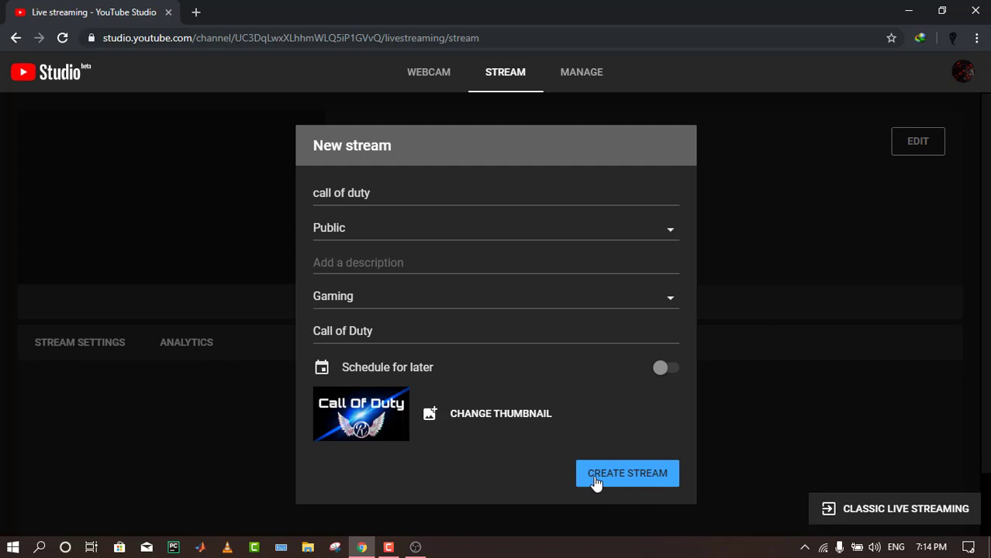
Create the 'call of duty' stream
left_click(596, 481)
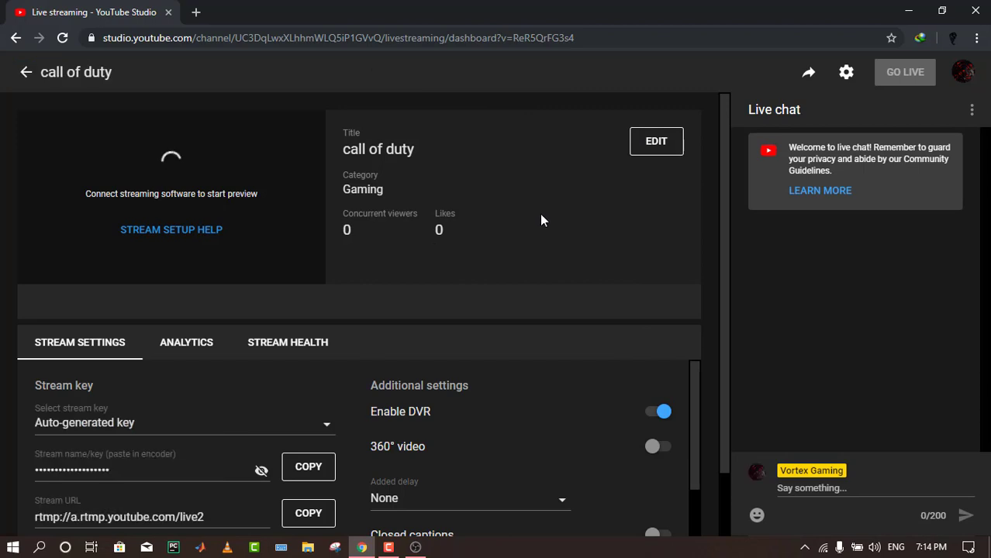
Copy the YouTube stream key and paste it over the existing key in the wizard
left_click(310, 471)
left_click(416, 546)
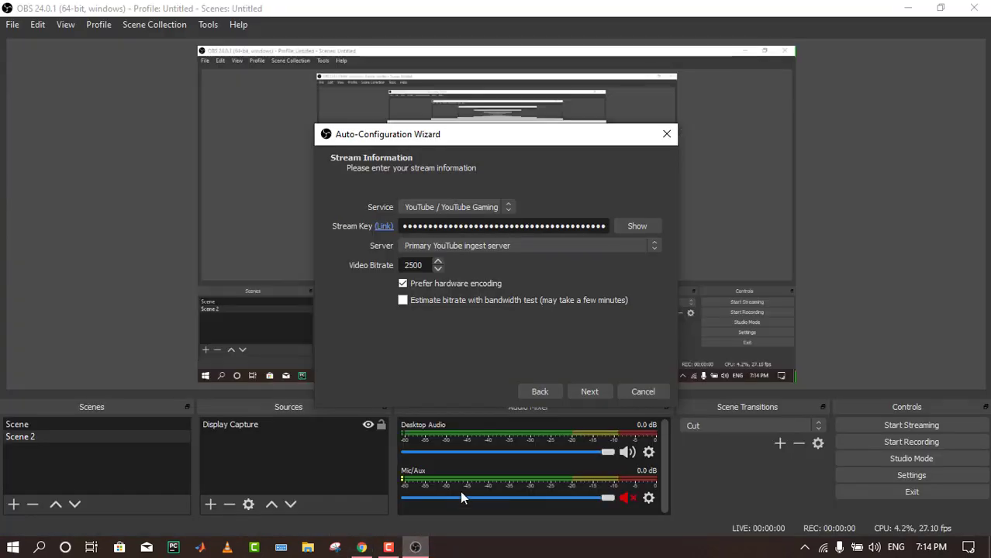
double_click(541, 225)
right_click(545, 226)
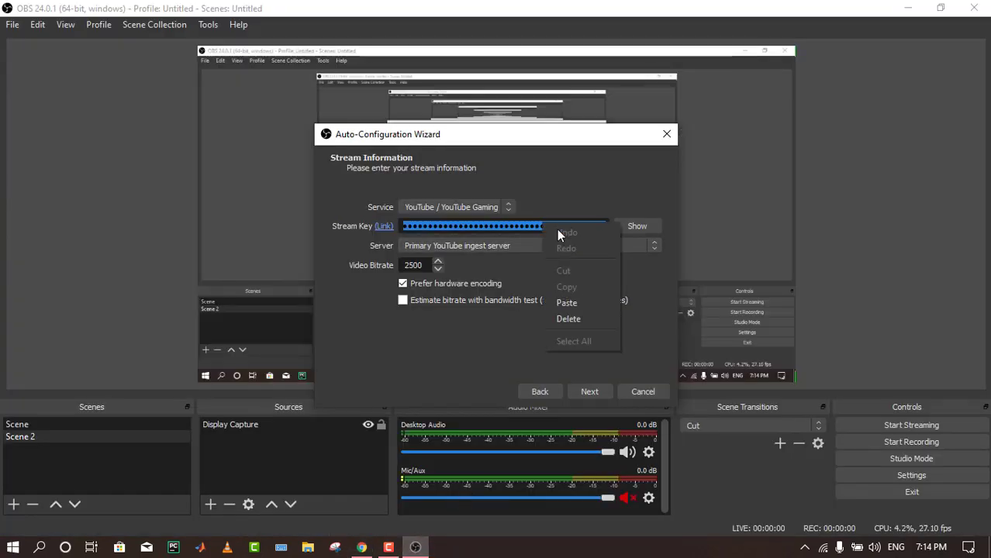
left_click(574, 297)
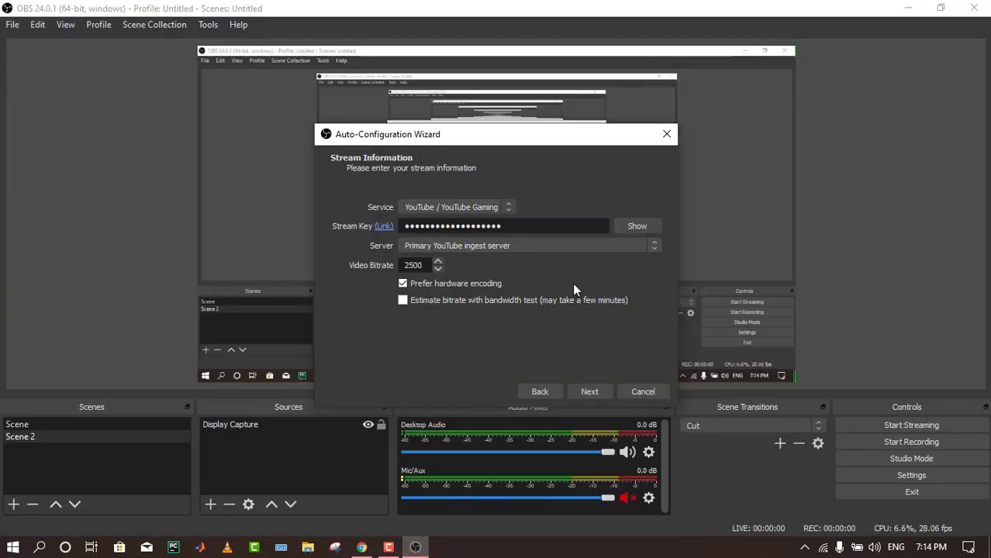
Keep the primary YouTube ingest server and apply the recommended 2500 bitrate, 1280x720, 30 FPS settings
left_click(493, 249)
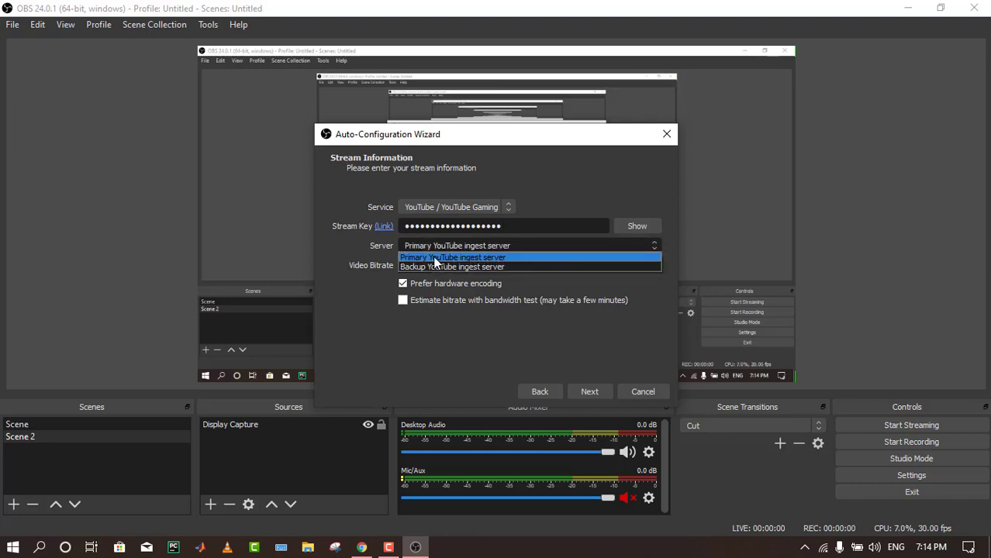
left_click(522, 257)
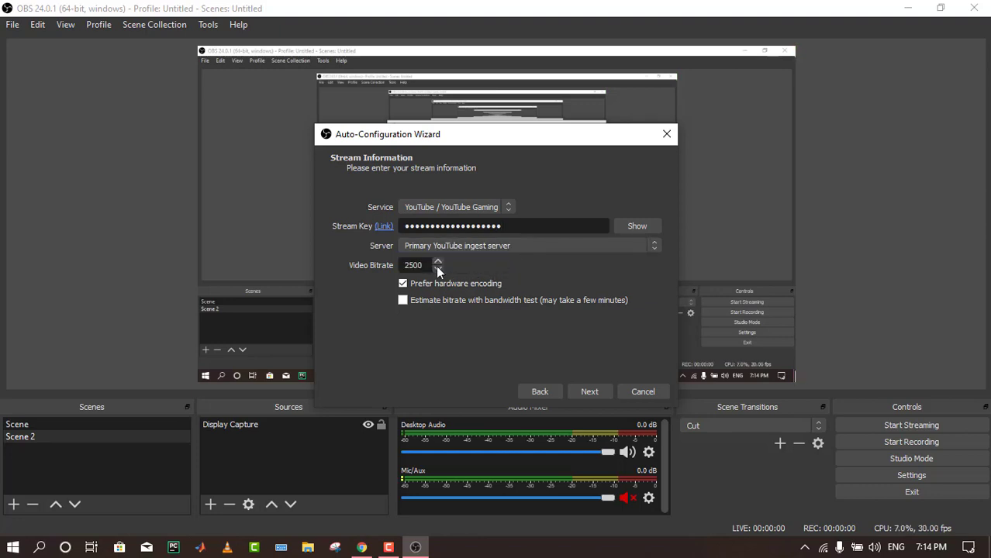
left_click(589, 392)
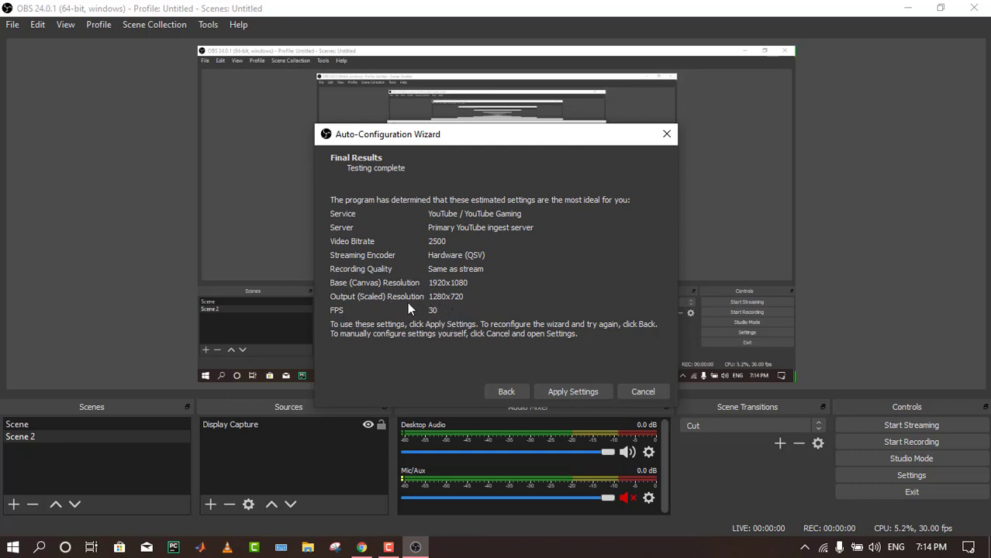
left_click(577, 390)
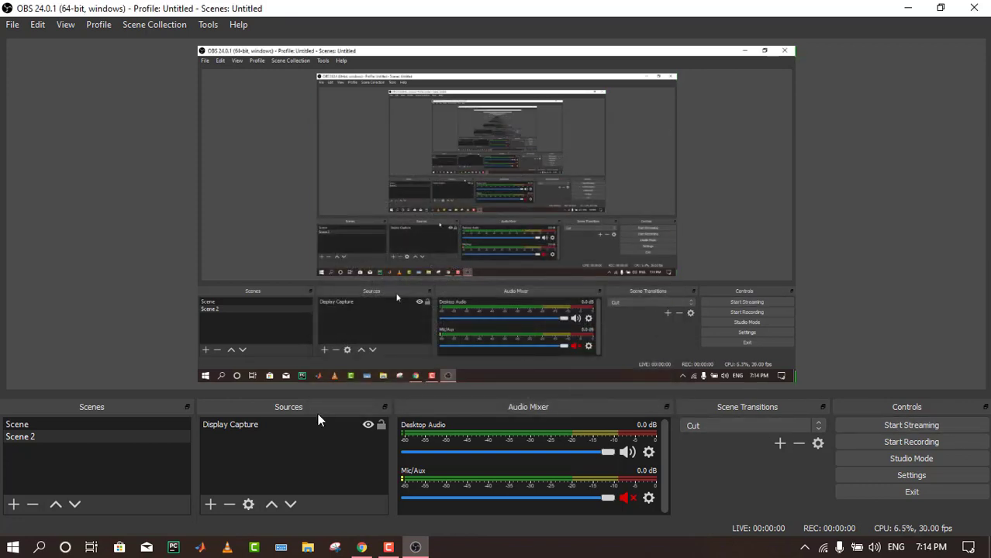
Add a new Display Capture 2 source capturing Display 1 to Scene 2
left_click(211, 505)
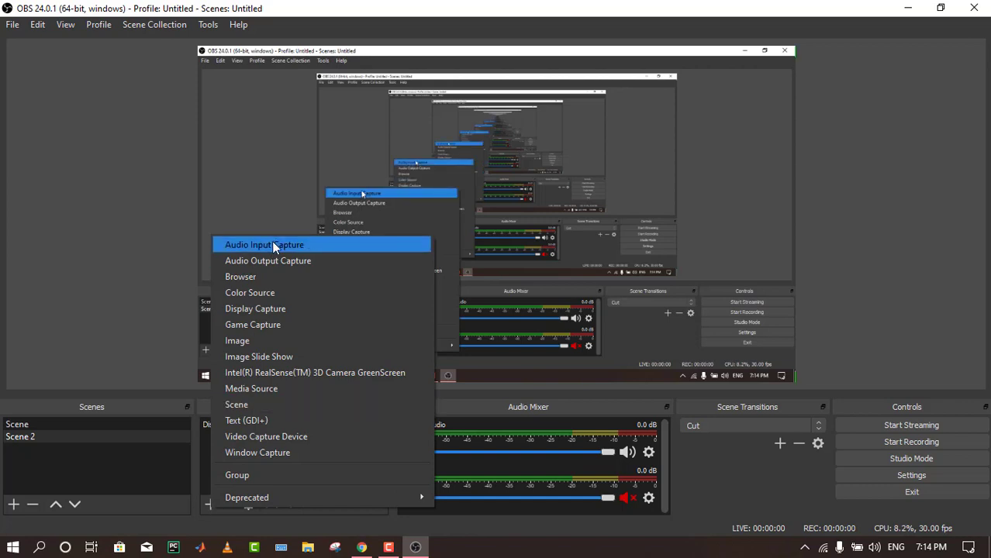
left_click(289, 306)
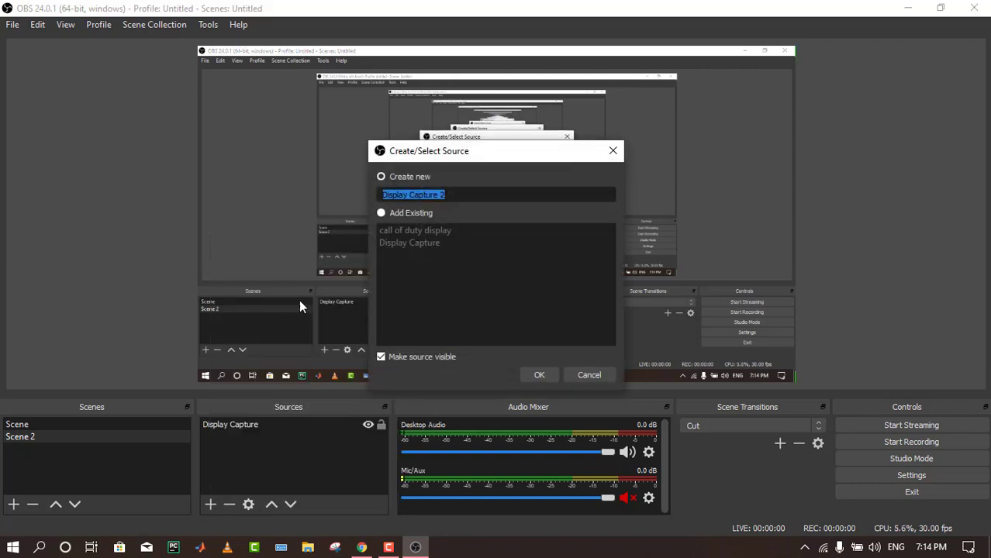
left_click(404, 176)
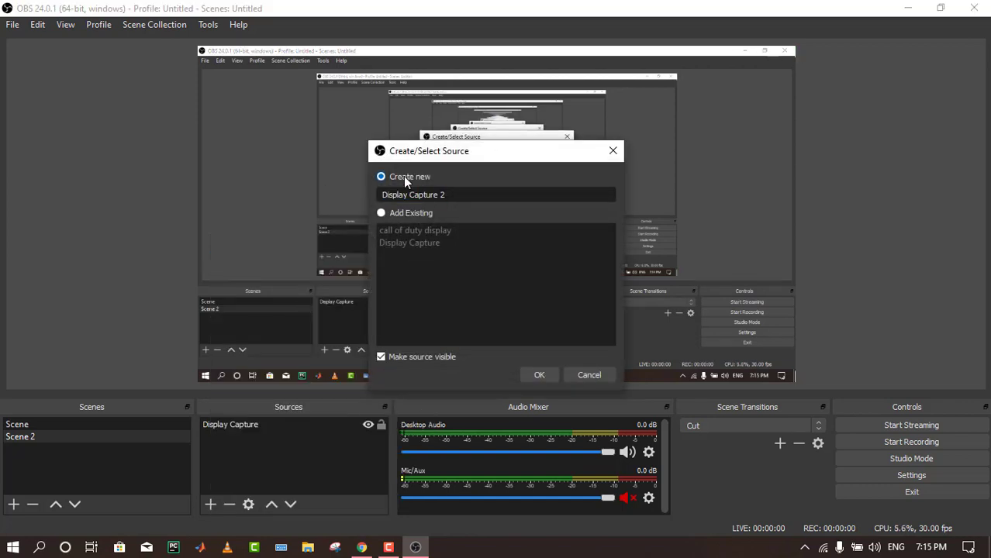
left_click(542, 375)
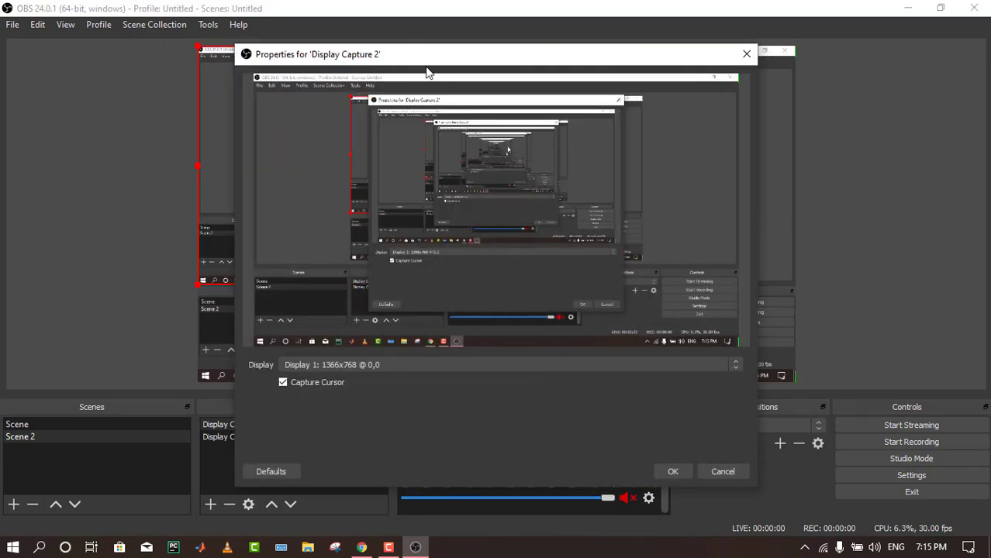
left_click(565, 362)
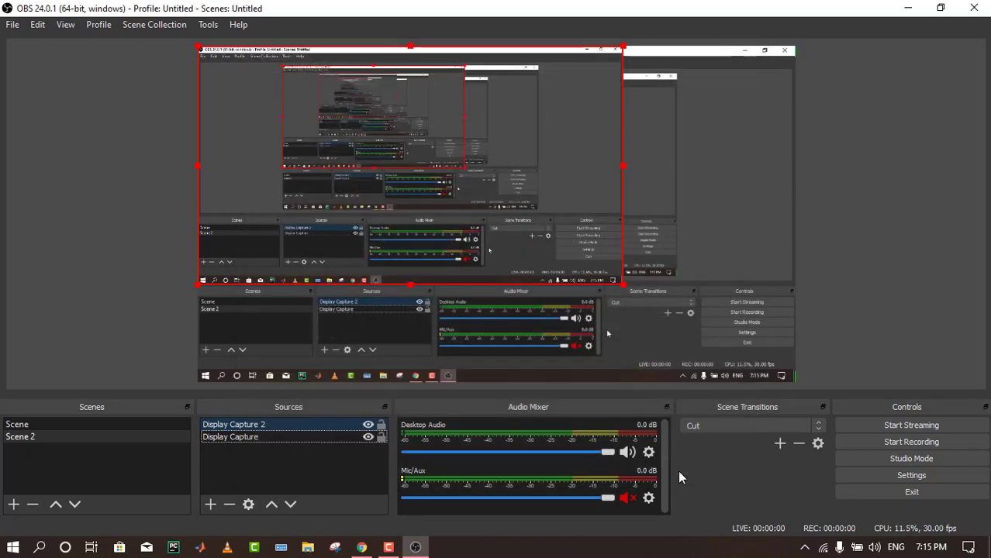
Recheck Display Capture 2's properties and enlarge it to fill the canvas
double_click(288, 426)
left_click(673, 473)
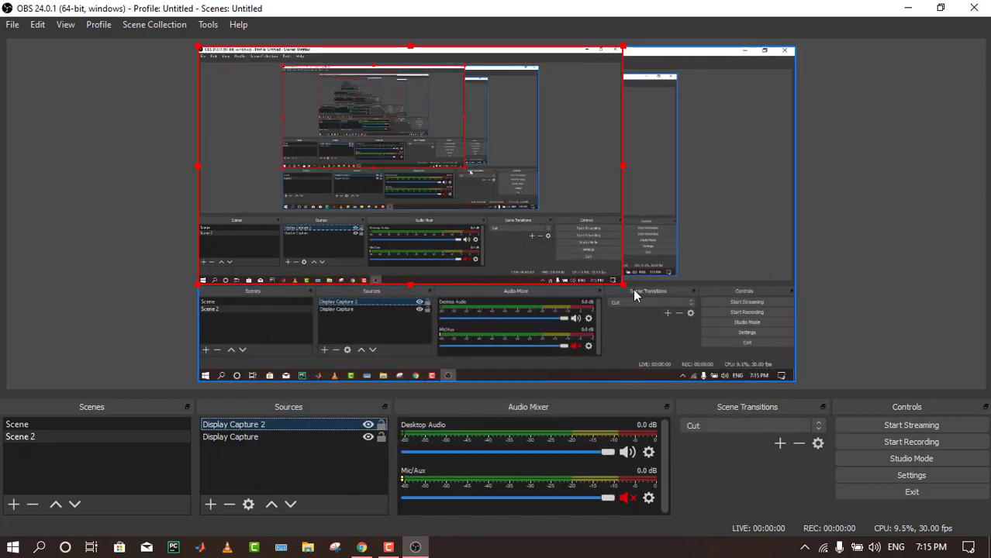
left_click_drag(630, 290, 857, 388)
In Studio Mode, fit Display Capture 2 to the whole preview and start streaming to YouTube
left_click(915, 462)
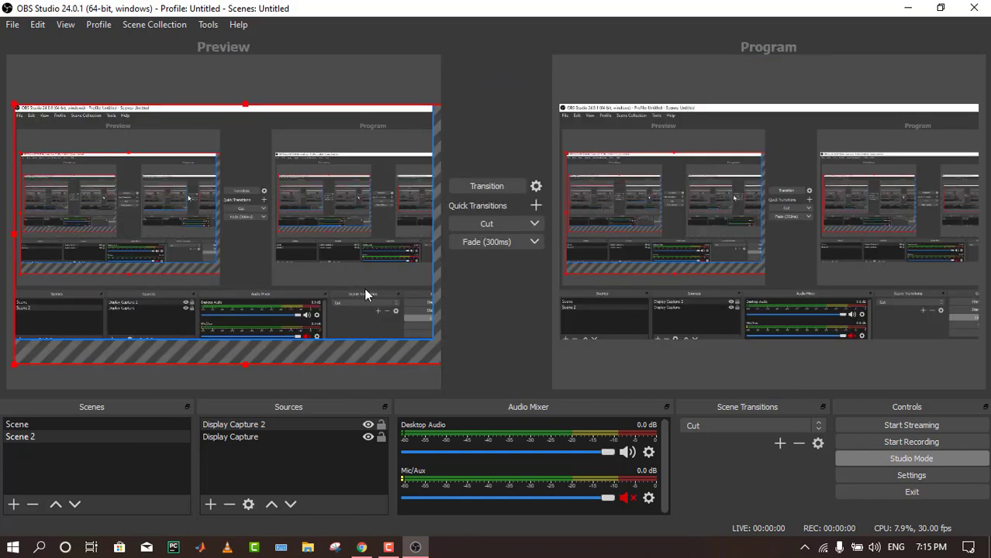
left_click_drag(423, 362, 373, 296)
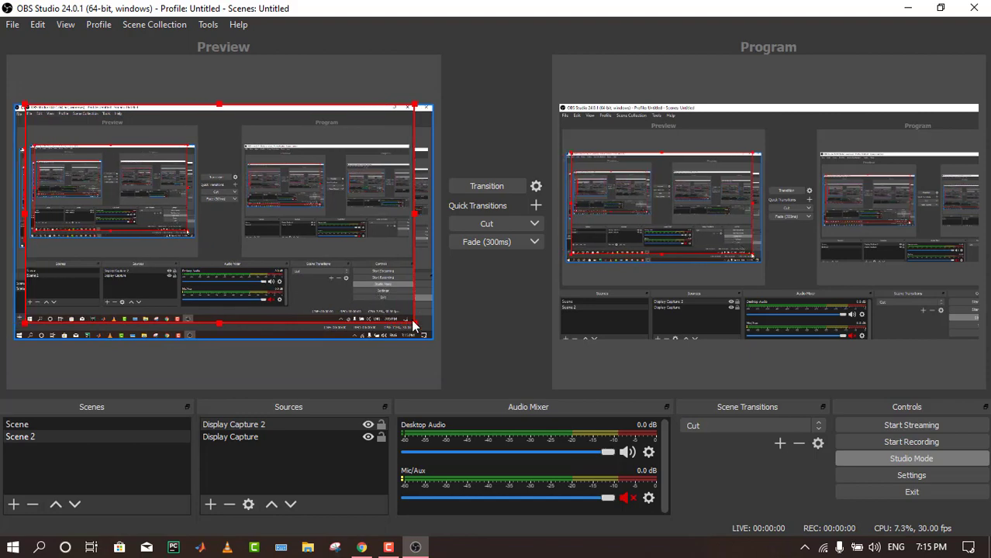
left_click_drag(411, 325, 429, 339)
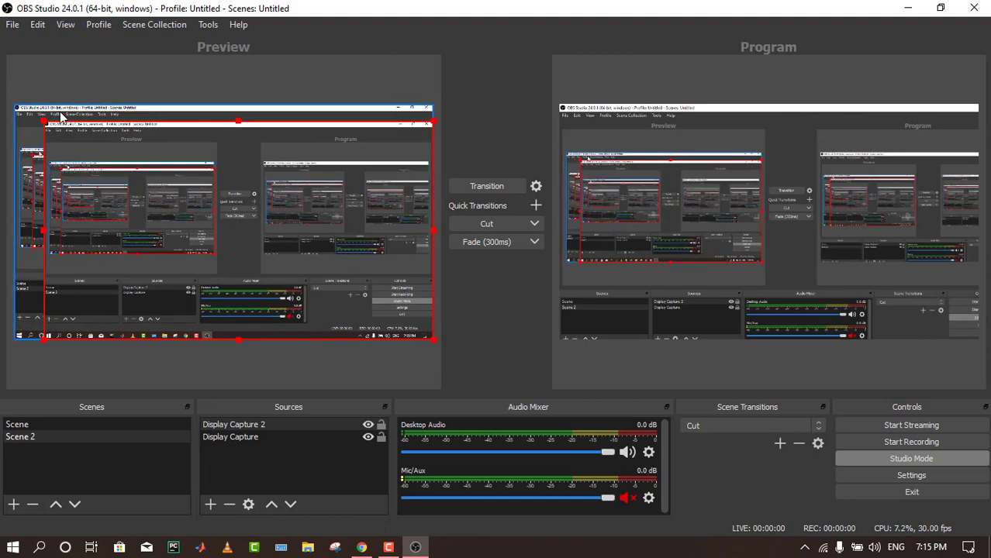
left_click_drag(44, 122, 14, 105)
left_click(42, 74)
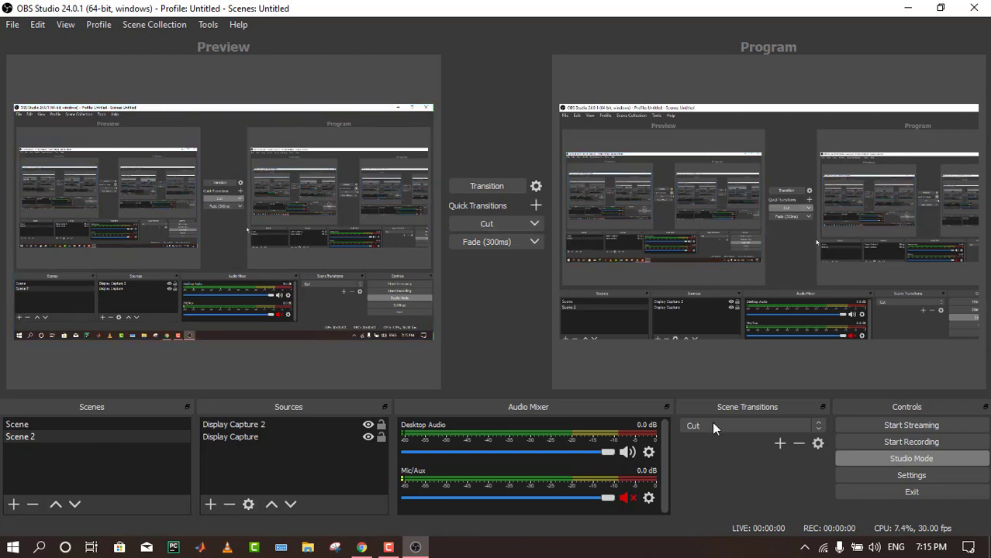
left_click(894, 424)
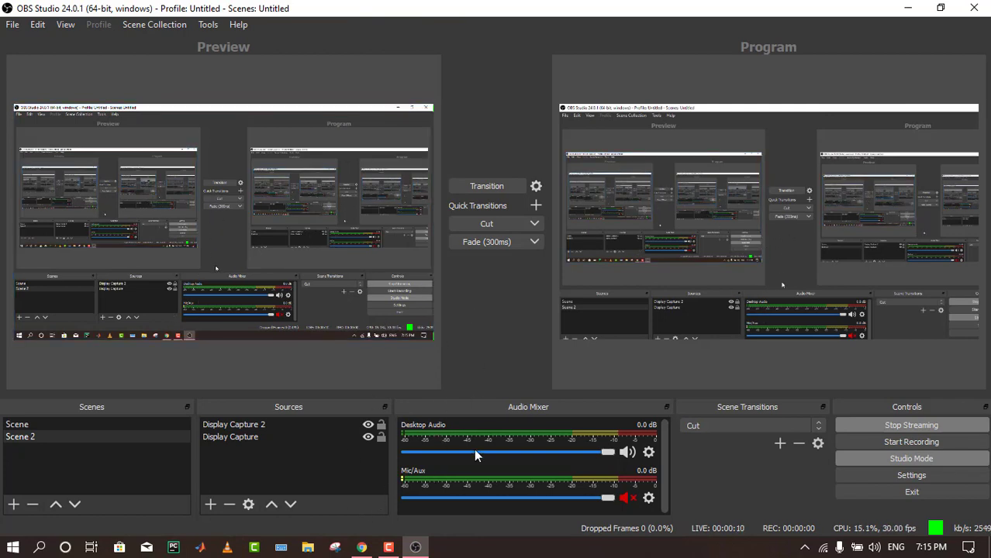
Reload the YouTube Studio 'call of duty' dashboard to show the incoming live stream preview
left_click(359, 548)
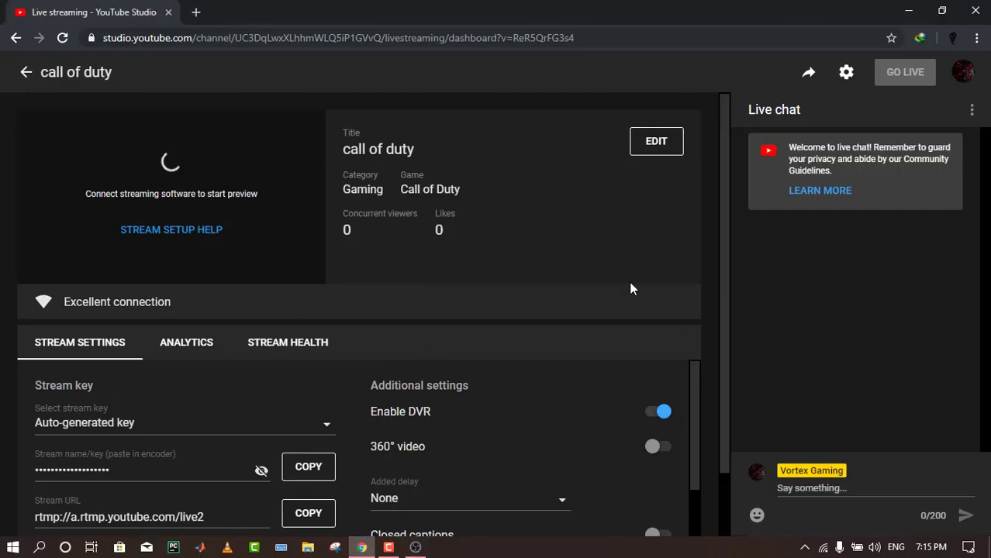
left_click(60, 39)
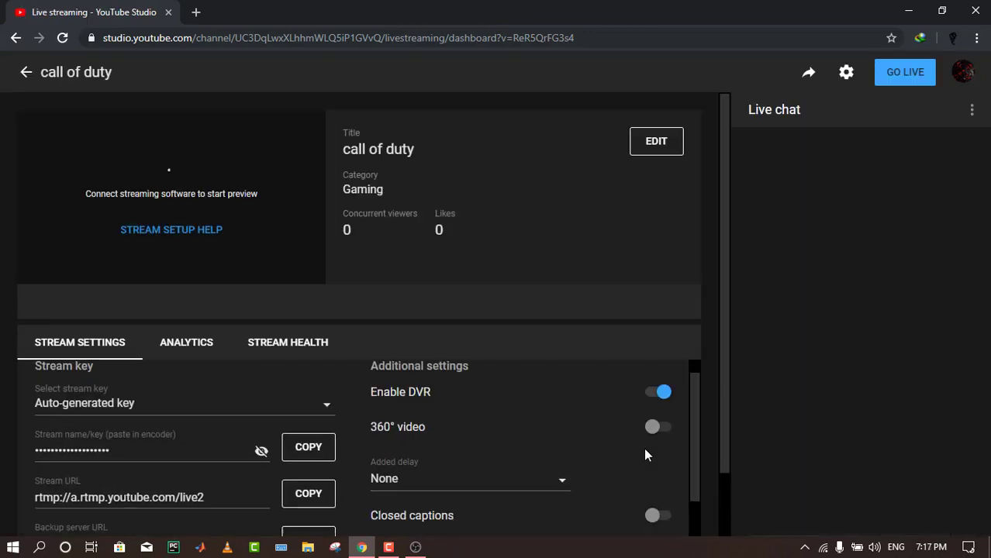
scroll(686, 423, "down", 1)
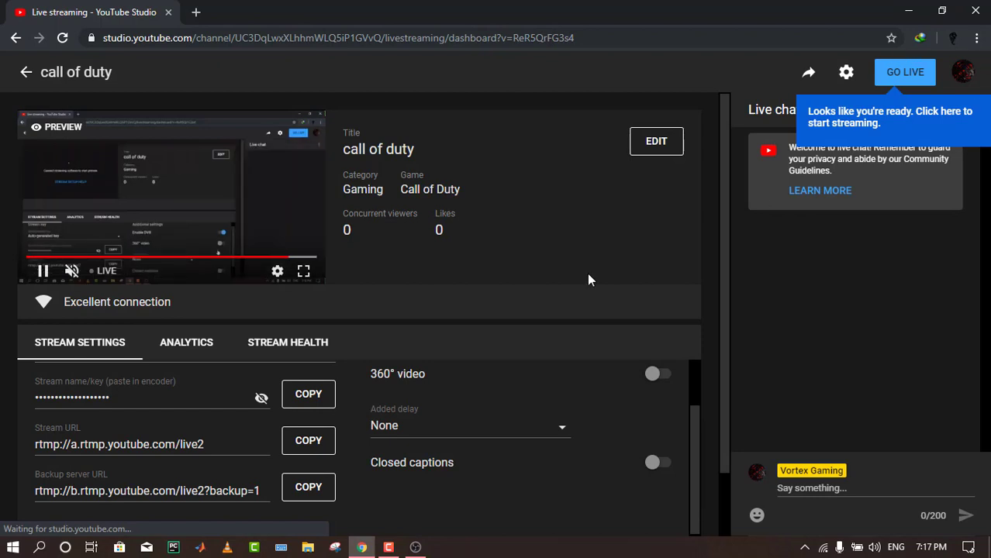
Return to OBS Studio and stop the YouTube live stream
left_click(416, 548)
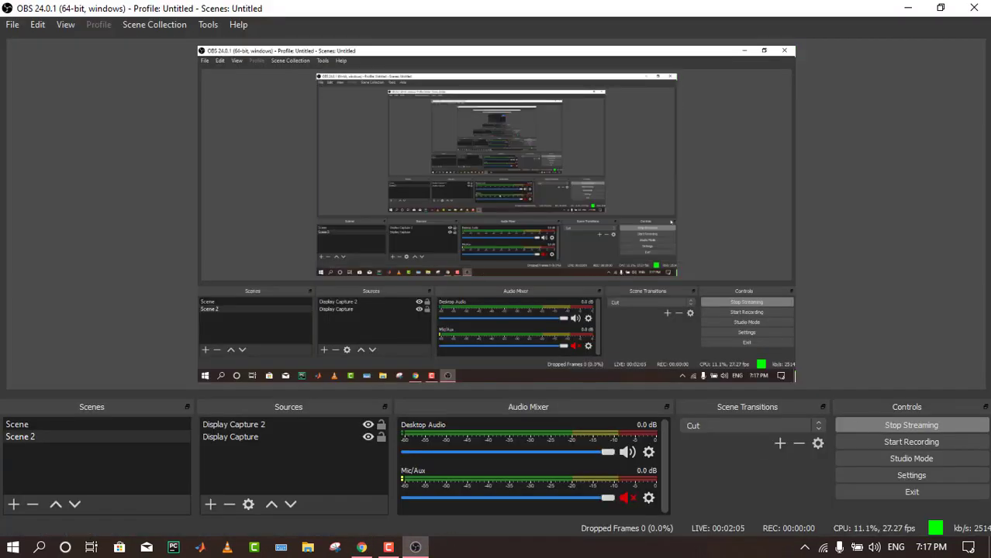
left_click(889, 425)
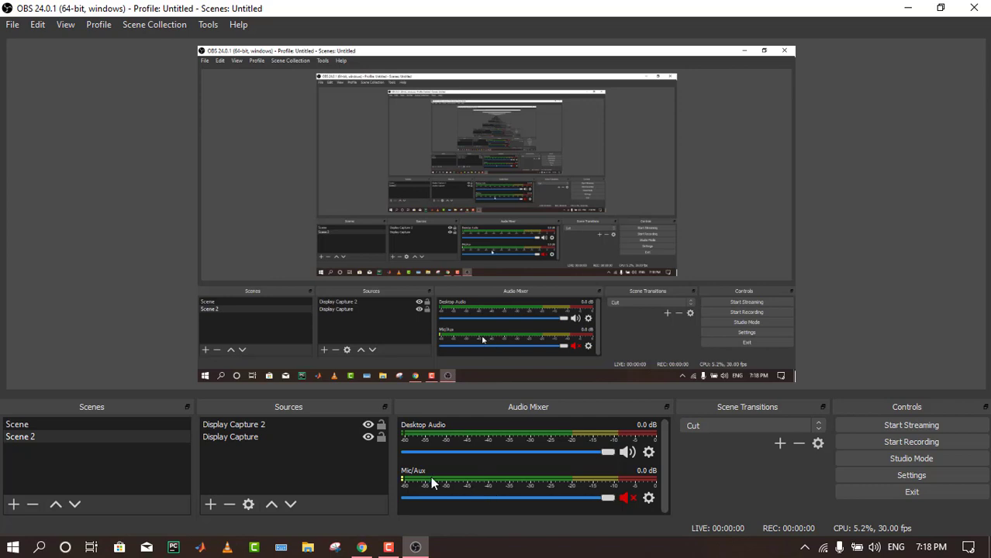
left_click(620, 501)
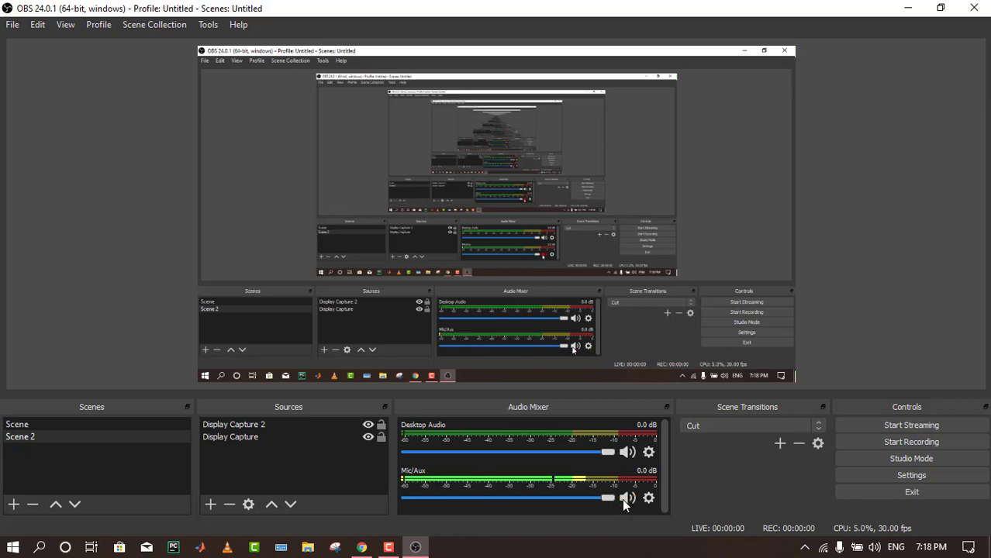
left_click(621, 501)
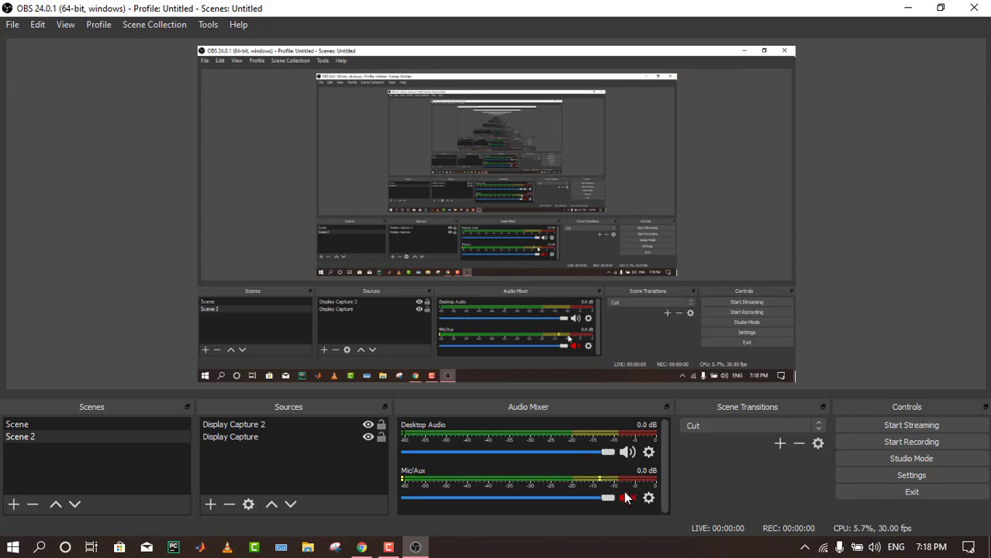
left_click(208, 505)
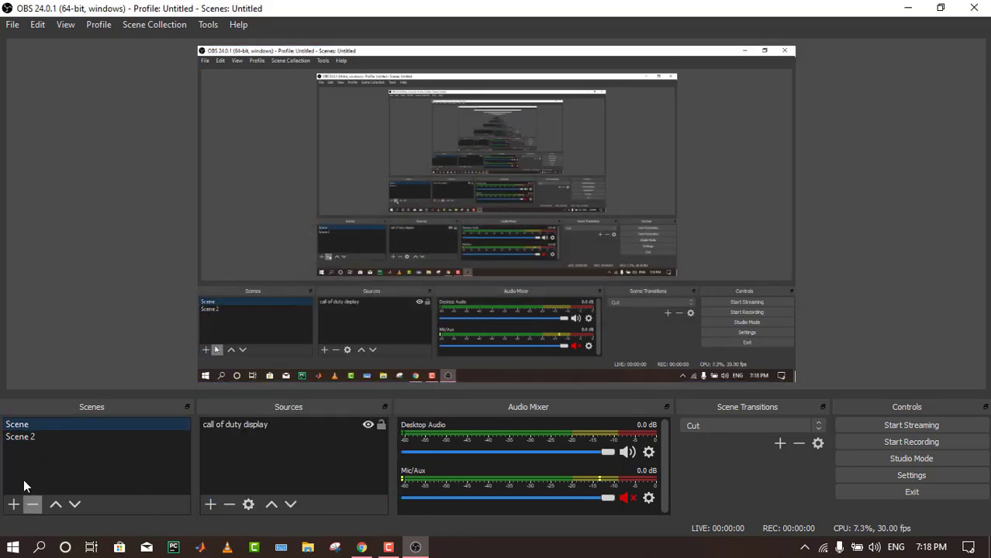
Create a new scene named 'cod'
left_click(37, 439)
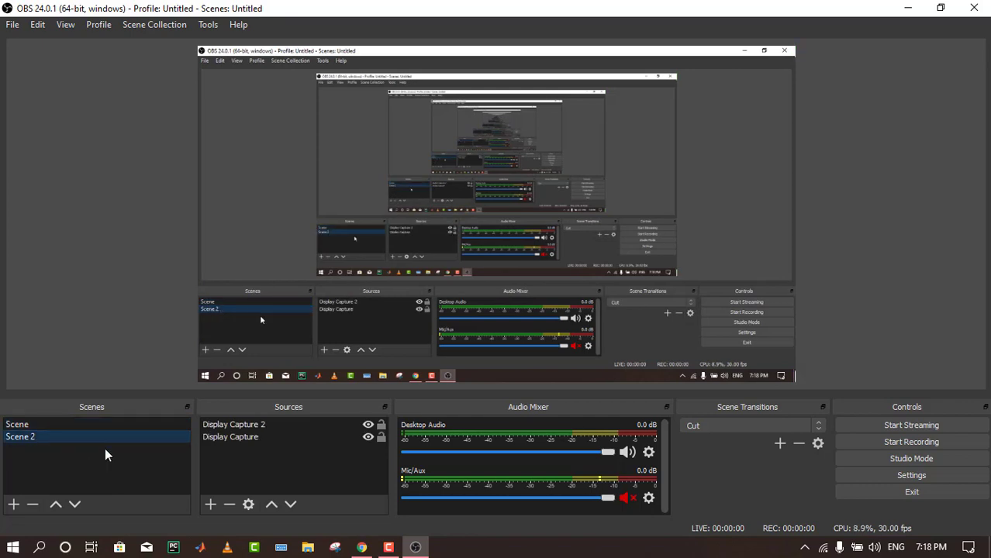
left_click_drag(39, 437, 85, 444)
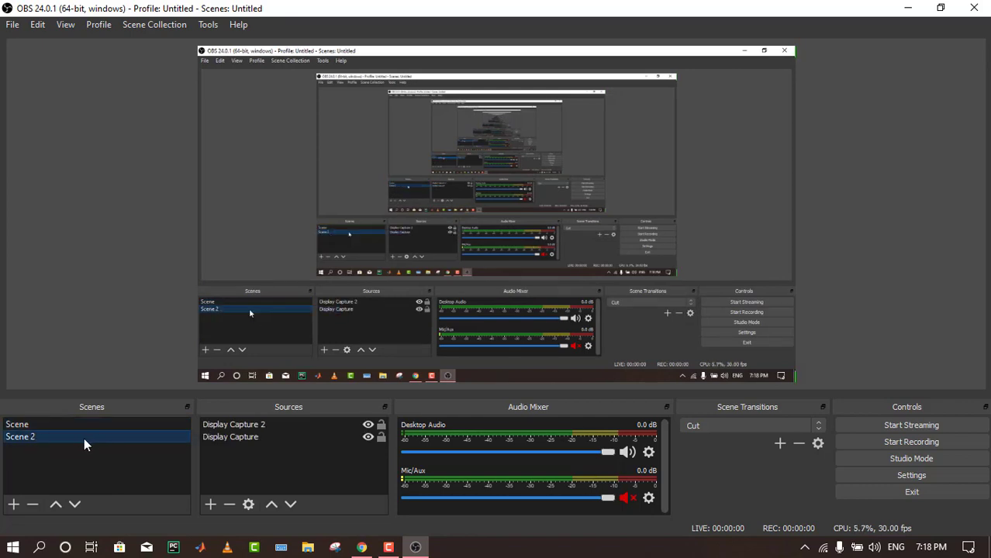
left_click(14, 505)
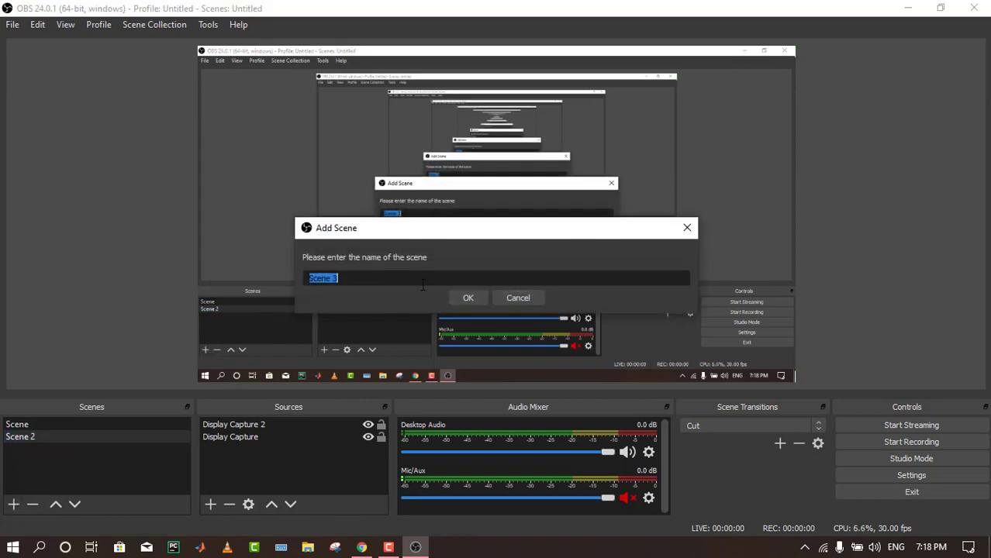
type("cod")
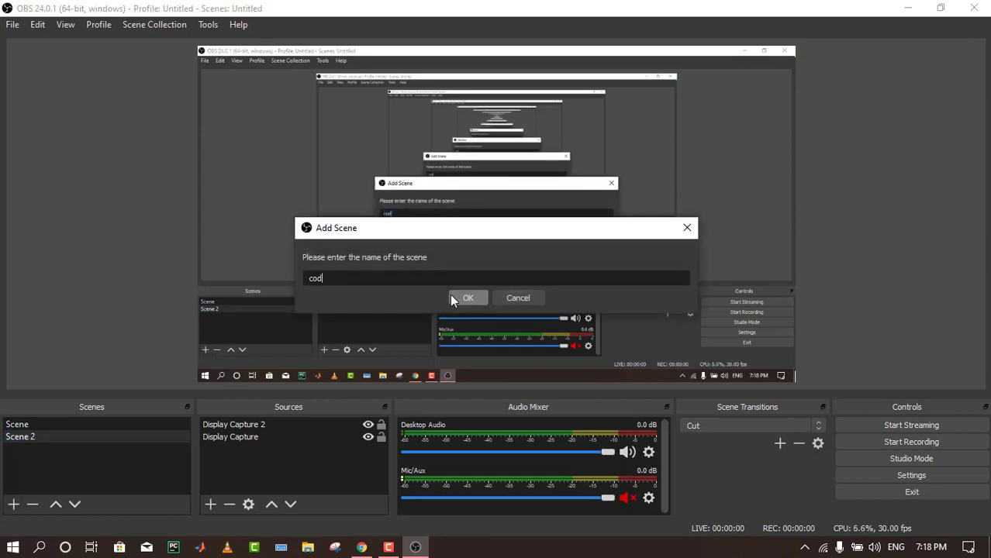
left_click(464, 298)
Add Display Capture 3 to the cod scene and stretch it to fill the canvas
left_click(211, 505)
left_click(310, 307)
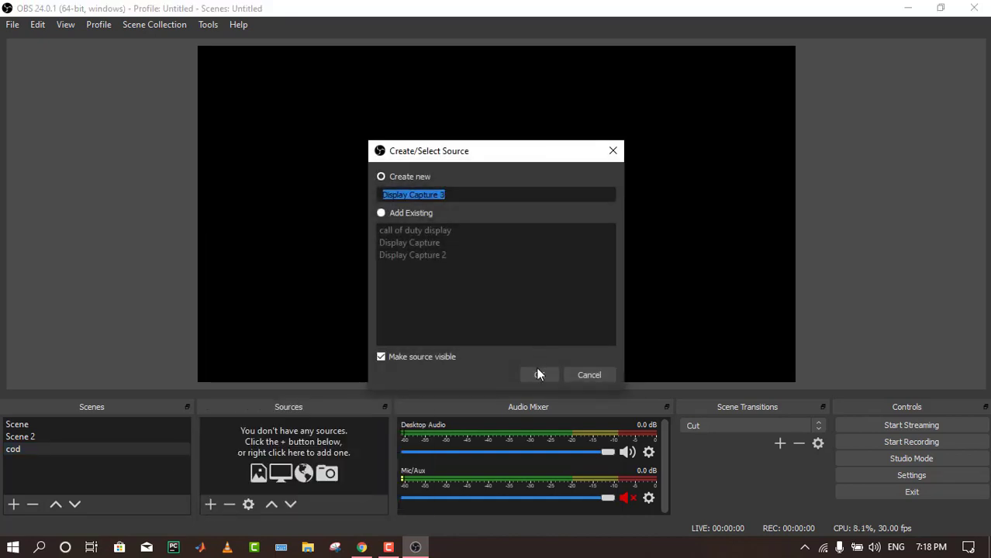
left_click(539, 374)
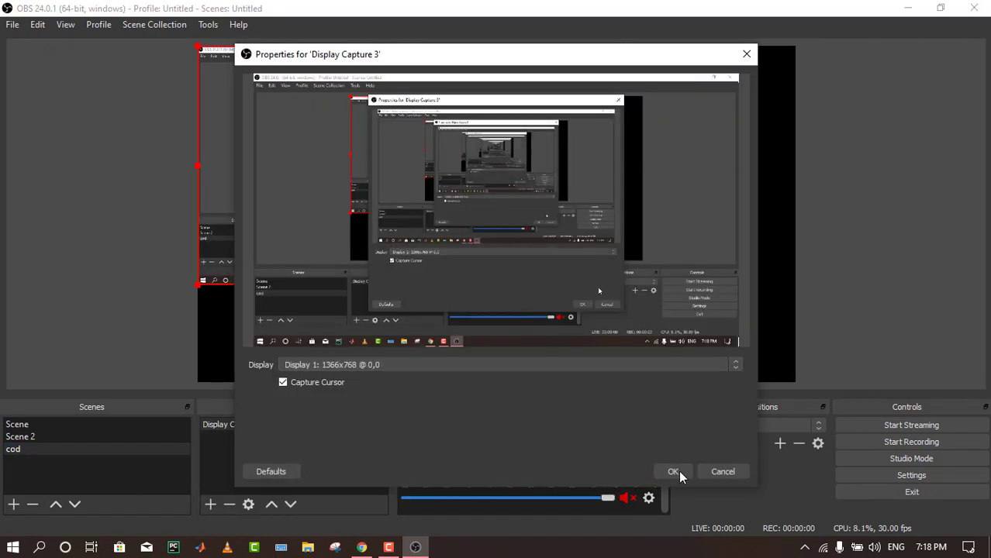
left_click(675, 471)
left_click_drag(622, 287, 748, 388)
left_click(847, 297)
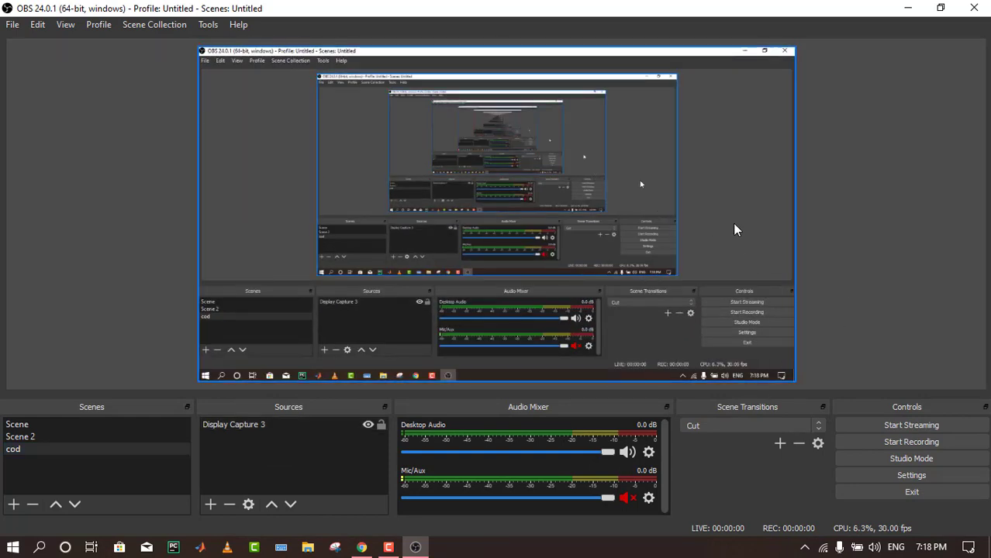
left_click(733, 223)
left_click(821, 186)
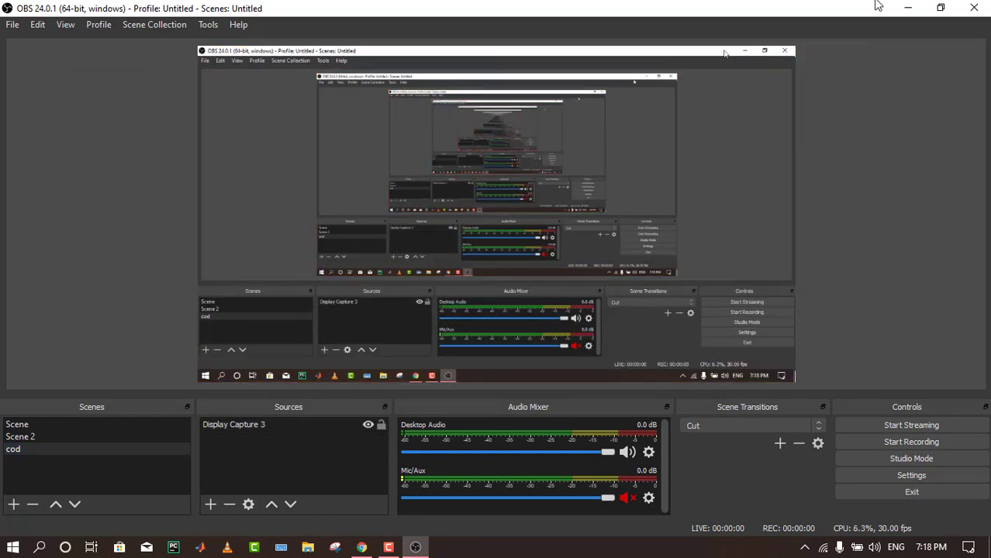